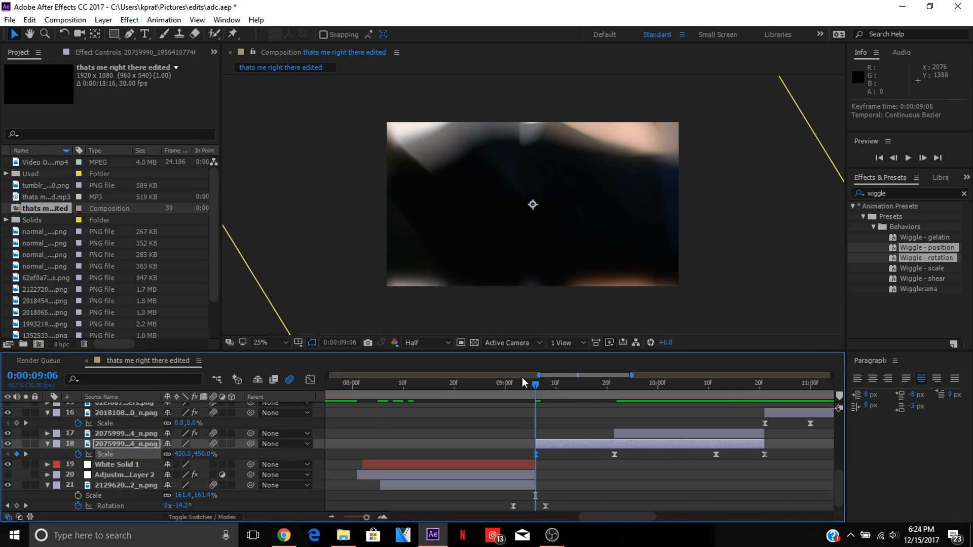
Undo the recent value changes and keyframe cuts affecting the Scale of image layers 18 and 21.
left_click(497, 476)
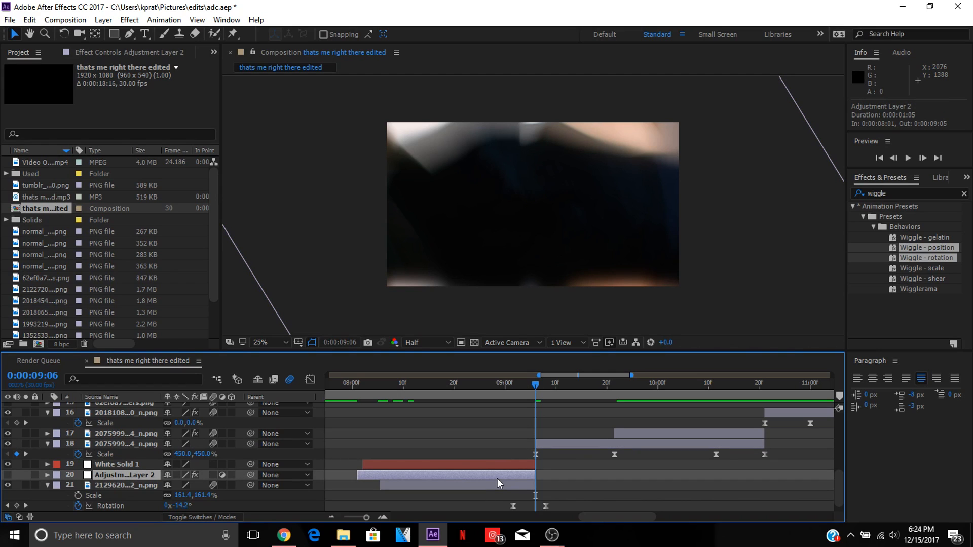
key("ctrl+z")
key("ctrl+z")
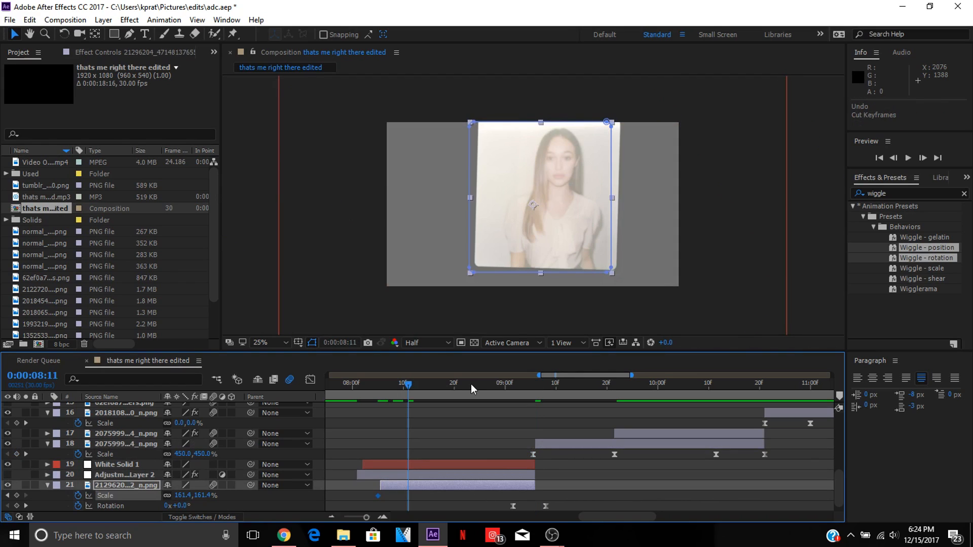
key("ctrl+z")
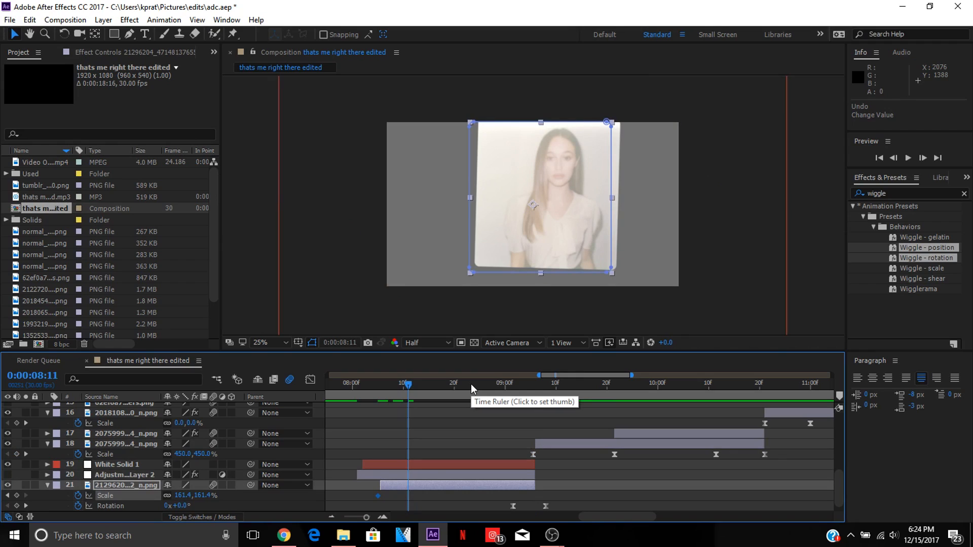
key("ctrl+z")
Cut all existing Scale and Rotation keyframes from image layer 18.
left_click_drag(470, 384, 537, 394)
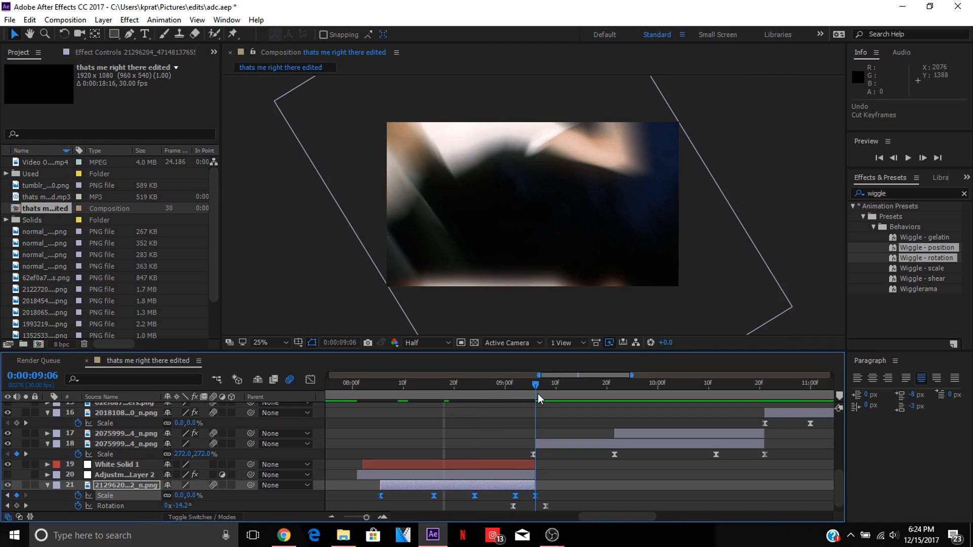
left_click(542, 444)
left_click(135, 456)
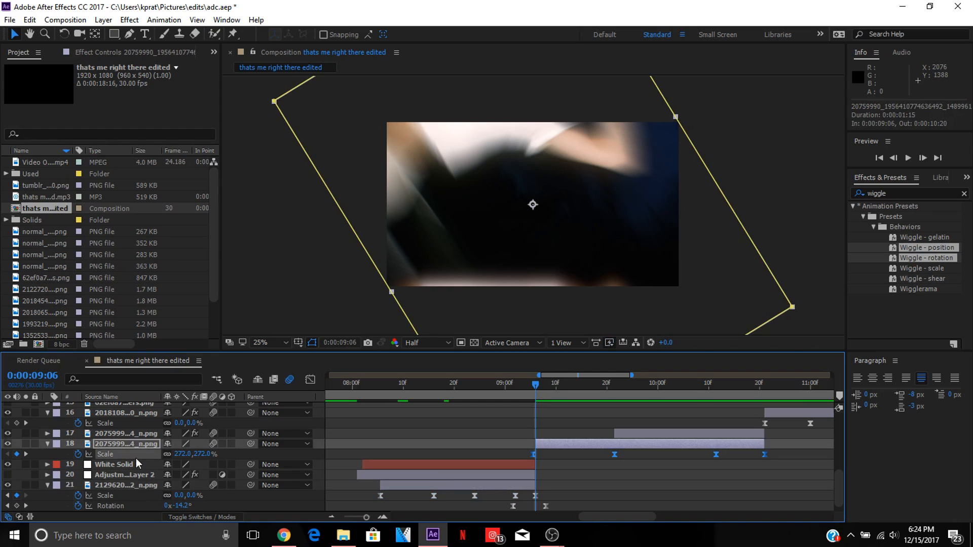
key("ctrl+x")
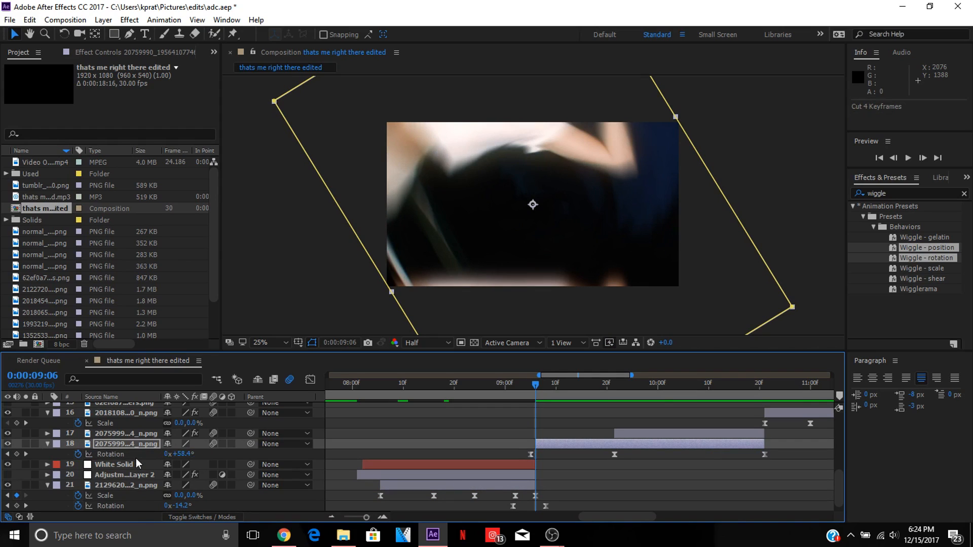
left_click(145, 453)
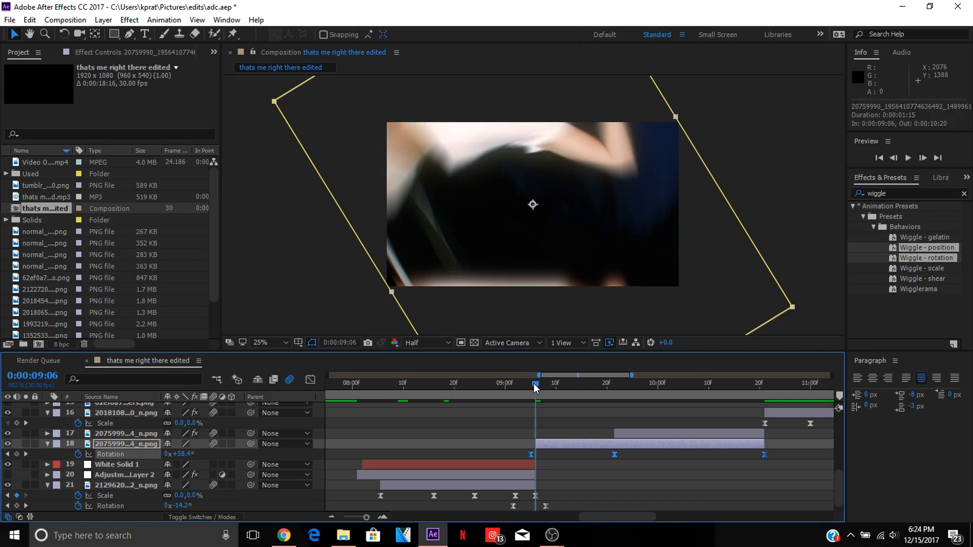
left_click(532, 384)
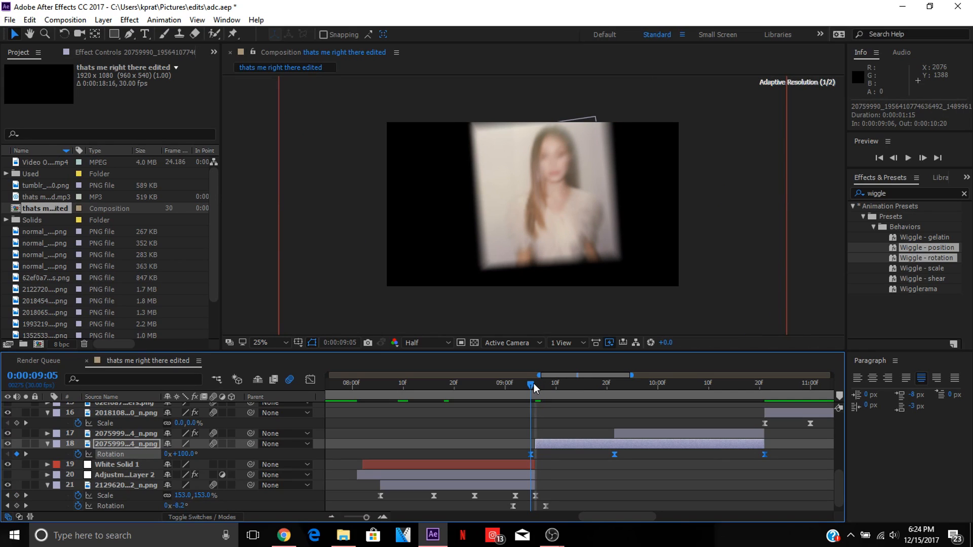
key("ctrl+x")
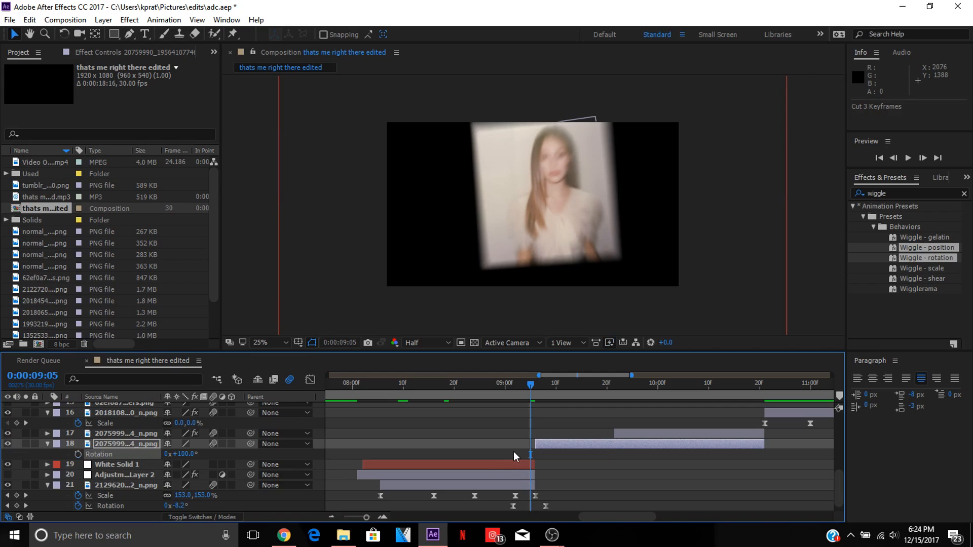
Enable Rotation keyframing on layer 18 at its first frame, 0:00:09:06, with a rotation of 100°.
scroll(513, 451, "down", 1)
left_click(513, 495)
mouse_move(530, 385)
left_mouse_down()
mouse_move(513, 385)
mouse_move(545, 386)
left_mouse_up()
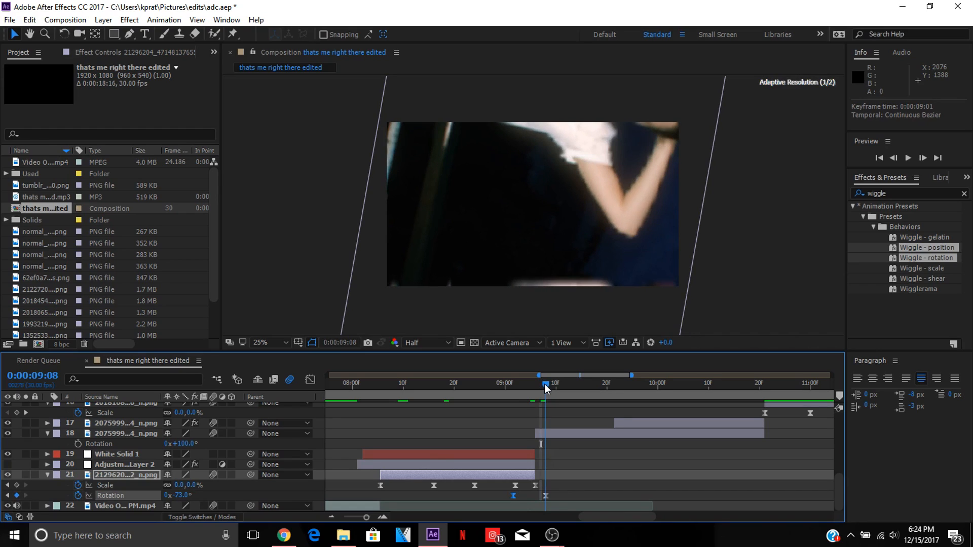
left_click(556, 435)
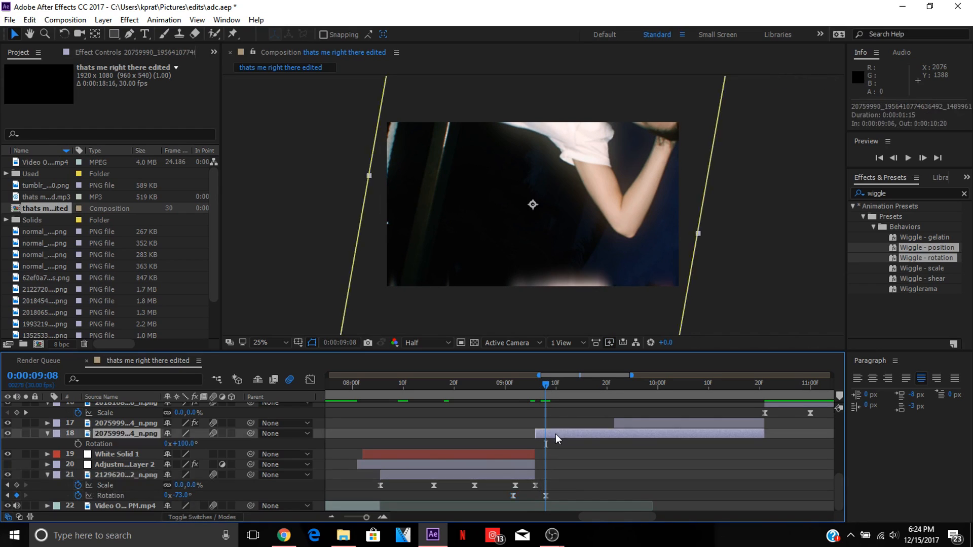
scroll(556, 433, "up", 1)
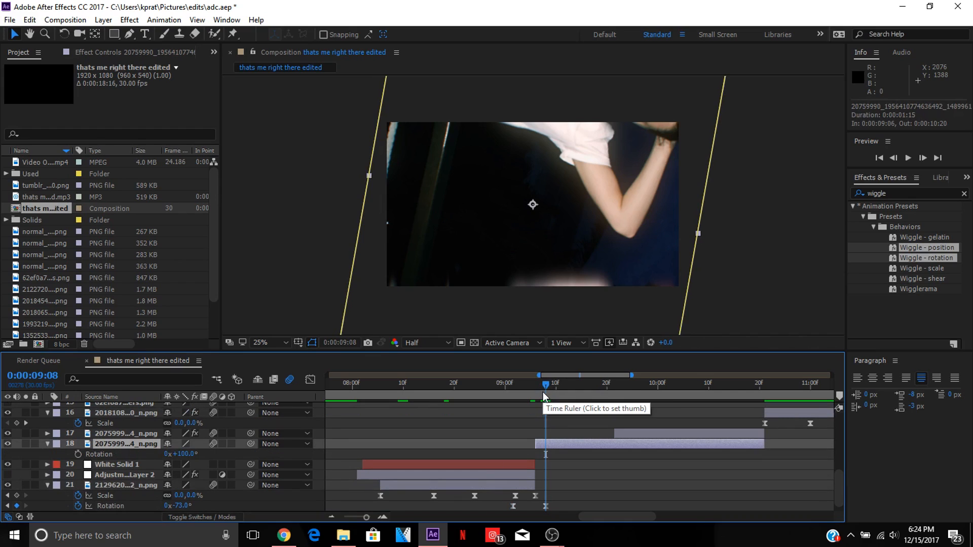
left_click_drag(540, 389, 538, 390)
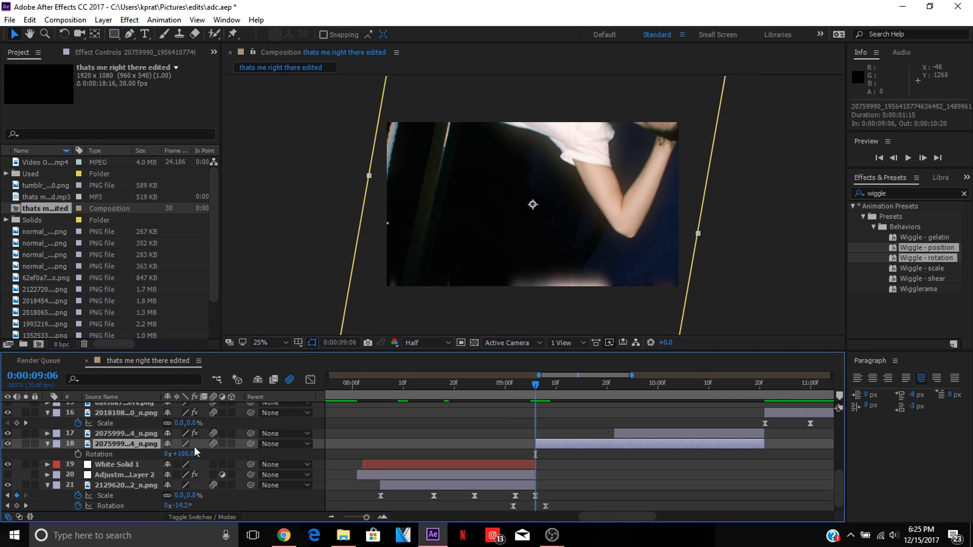
left_click(78, 454)
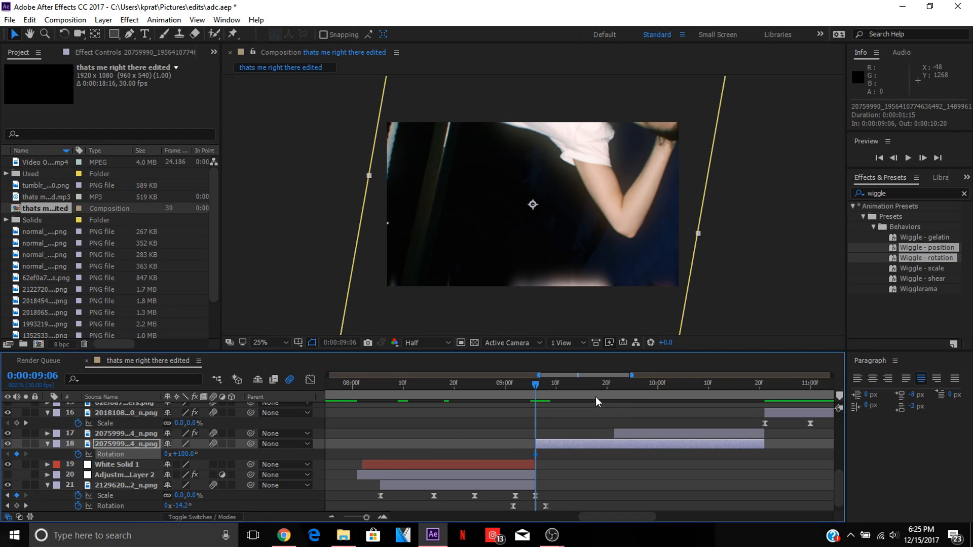
Add a Rotation keyframe of 0° to layer 18 at 0:00:09:21, where layer 17 begins.
left_click_drag(593, 391, 612, 389)
key("space")
key("space")
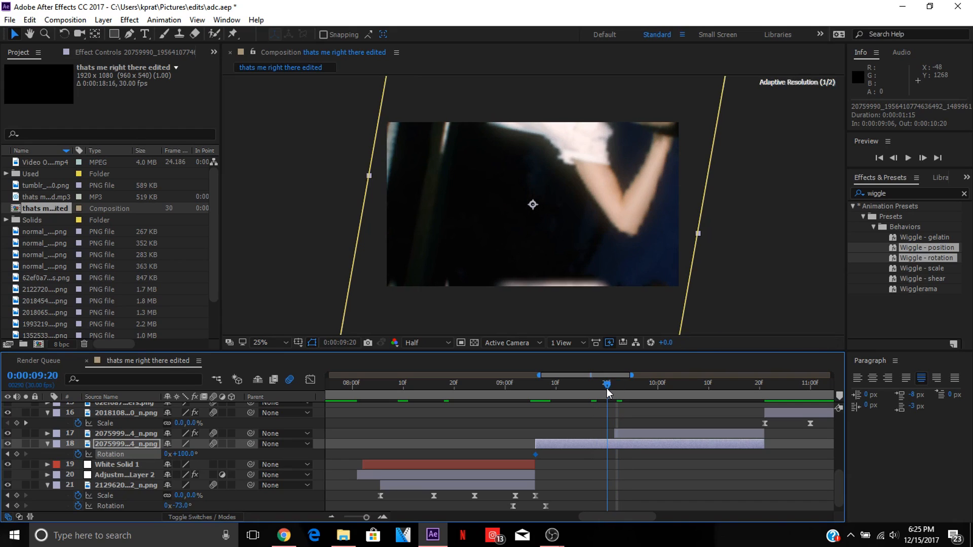
left_click(613, 388)
left_click(183, 454)
type("0")
key("Return")
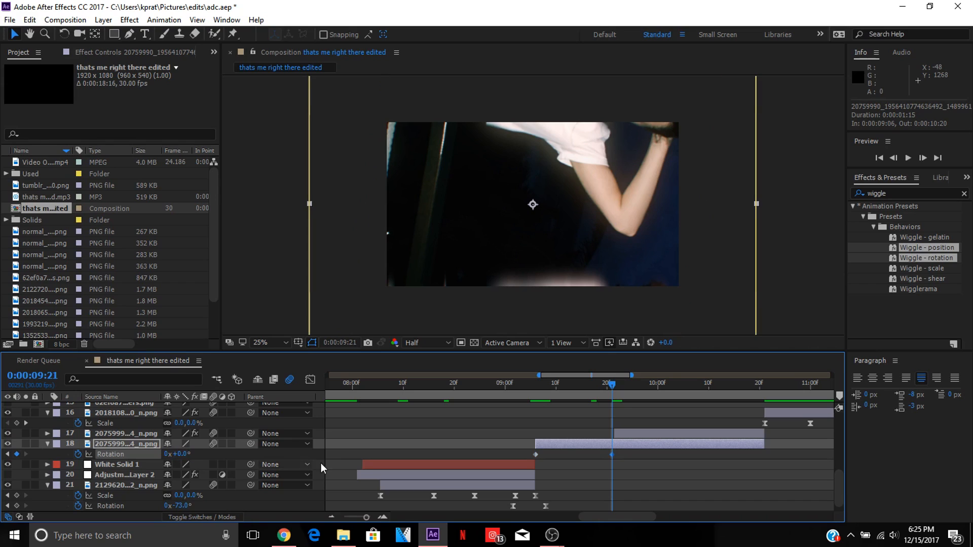
Add a Rotation keyframe of -5° to layer 18 at 0:00:10:20, near the layer's end.
left_click_drag(612, 385, 759, 370)
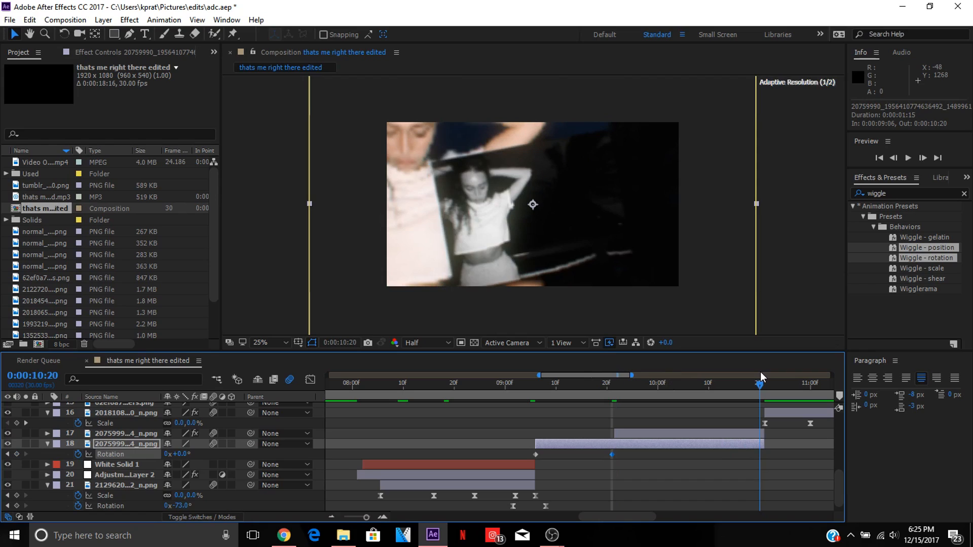
left_click(513, 506)
left_click(544, 504)
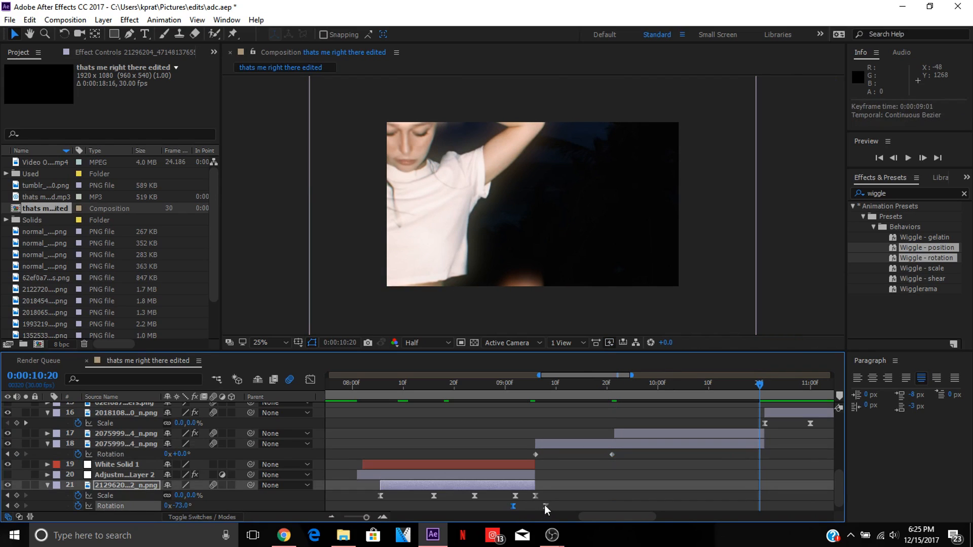
left_click(760, 444)
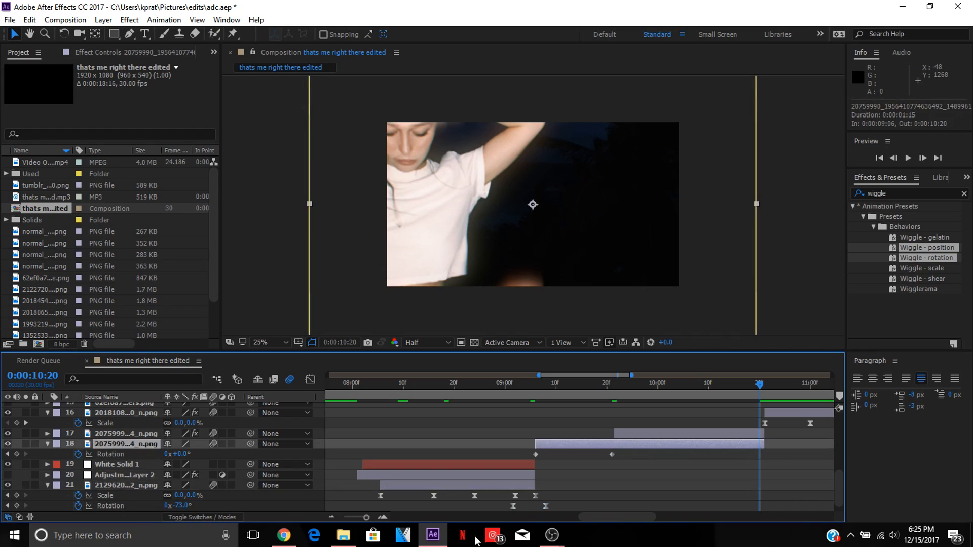
left_click(183, 454)
type("-5")
key("Return")
Reveal layer 18's Scale alongside Rotation and add a Scale keyframe of 272% at 0:00:09:06.
left_click(541, 388)
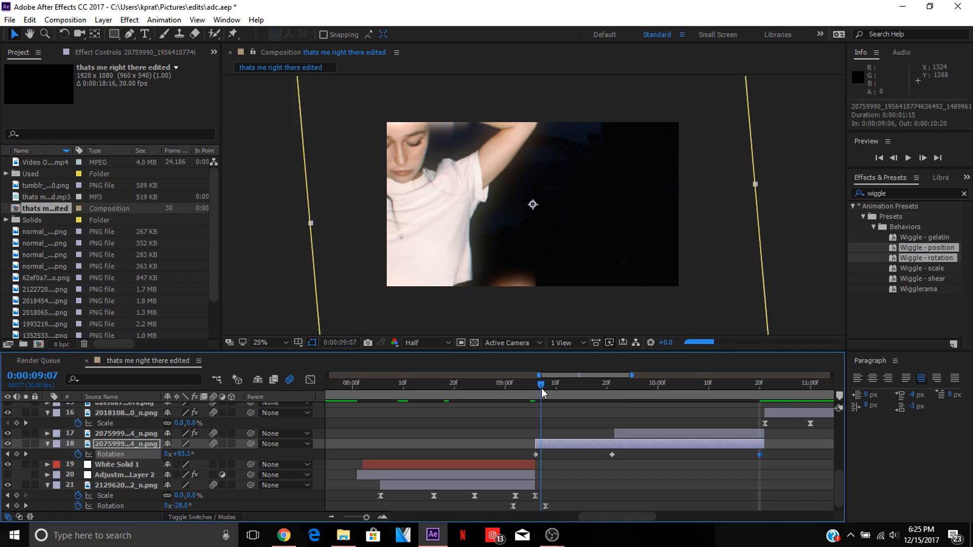
left_click_drag(541, 388, 537, 388)
key("shift+s")
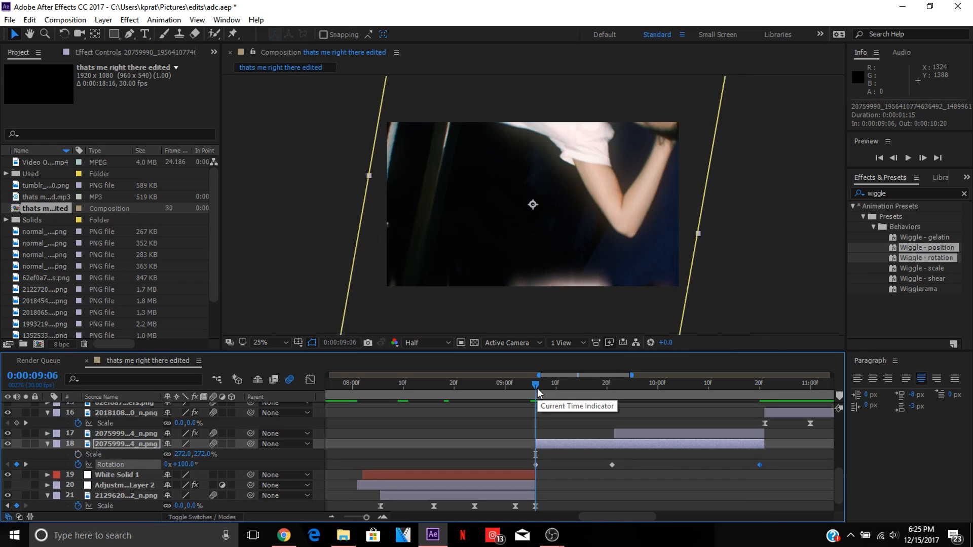
left_click(93, 456)
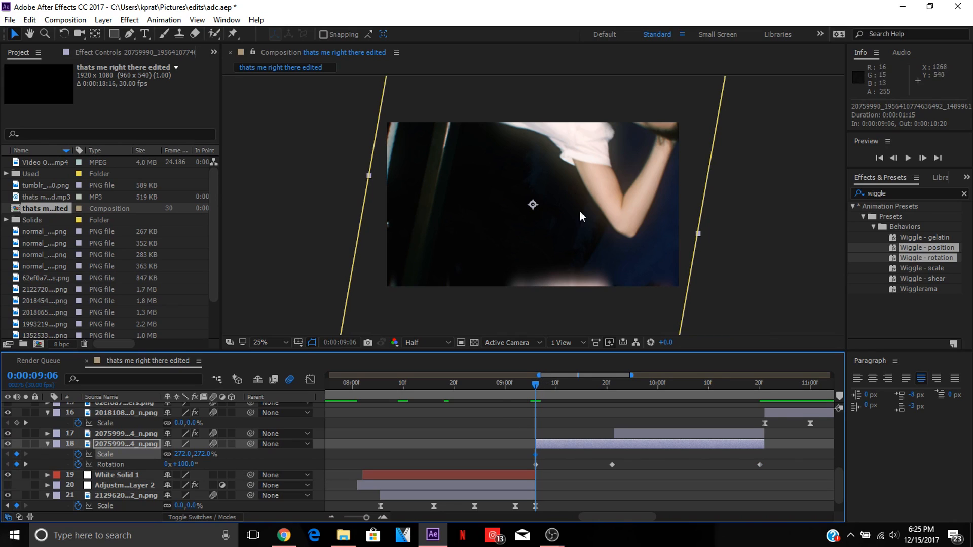
Add a Scale keyframe of 125% to layer 18 at 0:00:09:21, matching the middle Rotation keyframe's time.
left_click_drag(522, 388, 536, 391)
left_click_drag(610, 387, 619, 387)
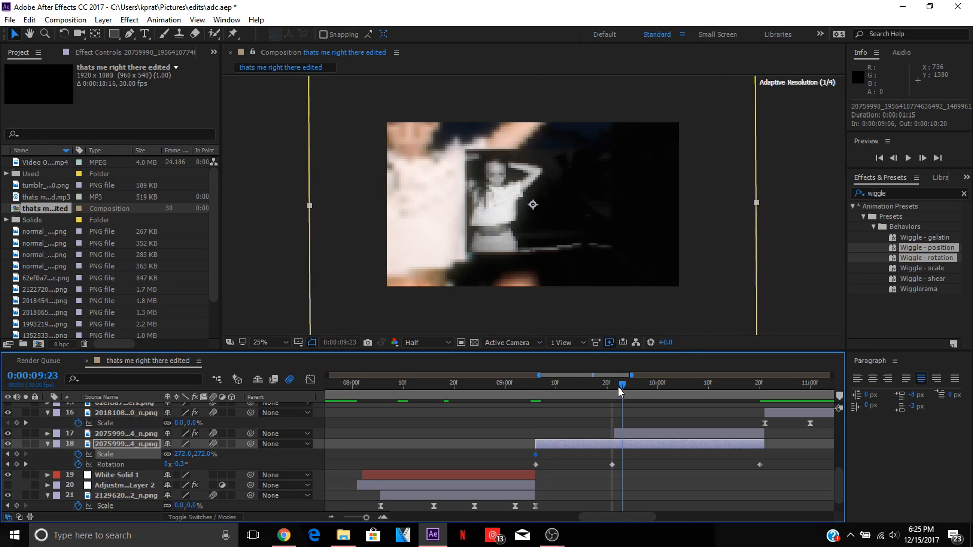
left_click_drag(622, 385, 612, 384)
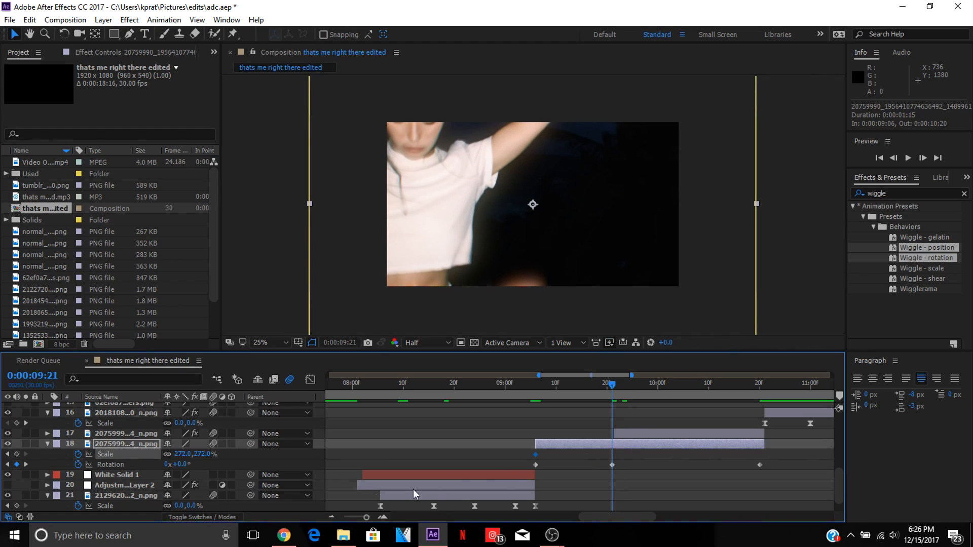
left_click_drag(183, 454, 81, 453)
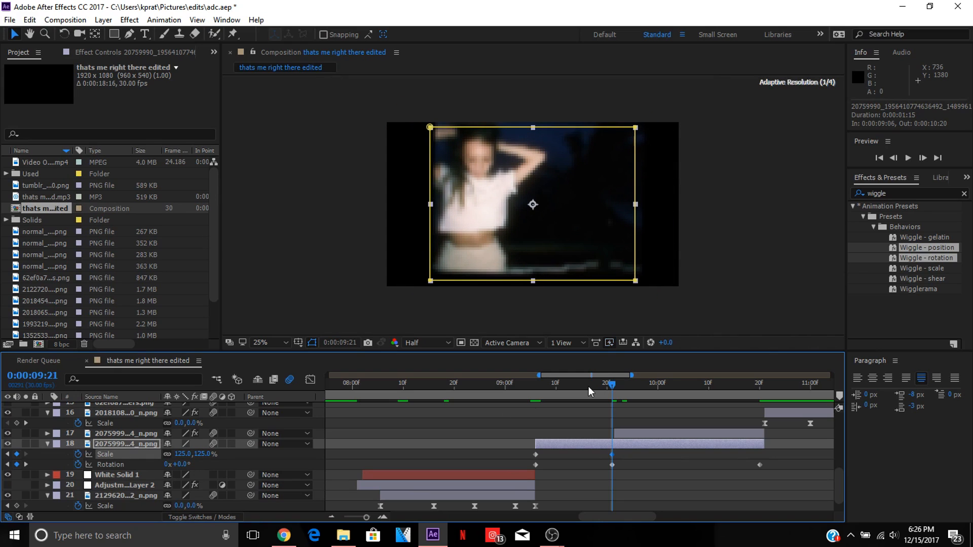
Check layer 18 against the overlapping layer 17, and set its Scale at 0:00:09:21 to 140%.
left_click(625, 433)
left_click(617, 385)
left_click_drag(617, 385, 652, 387)
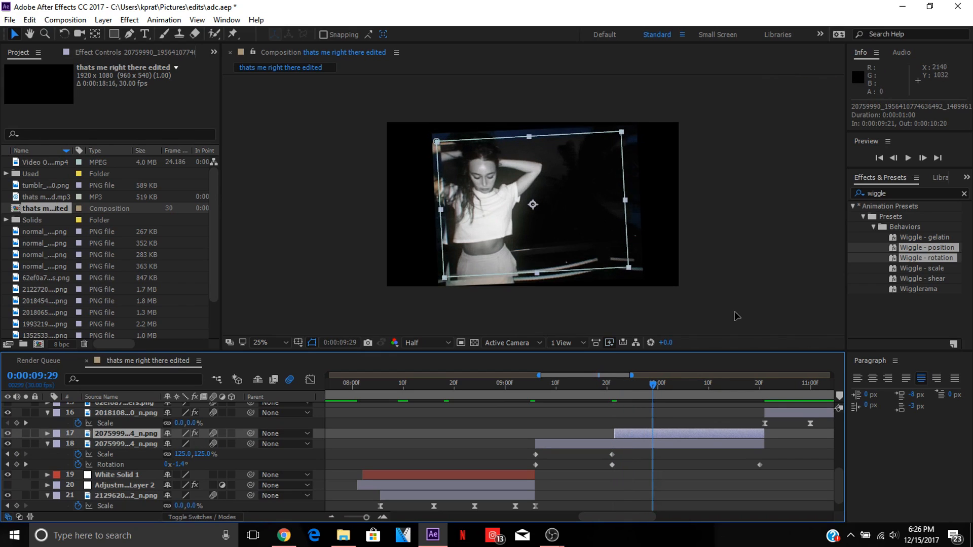
key("j")
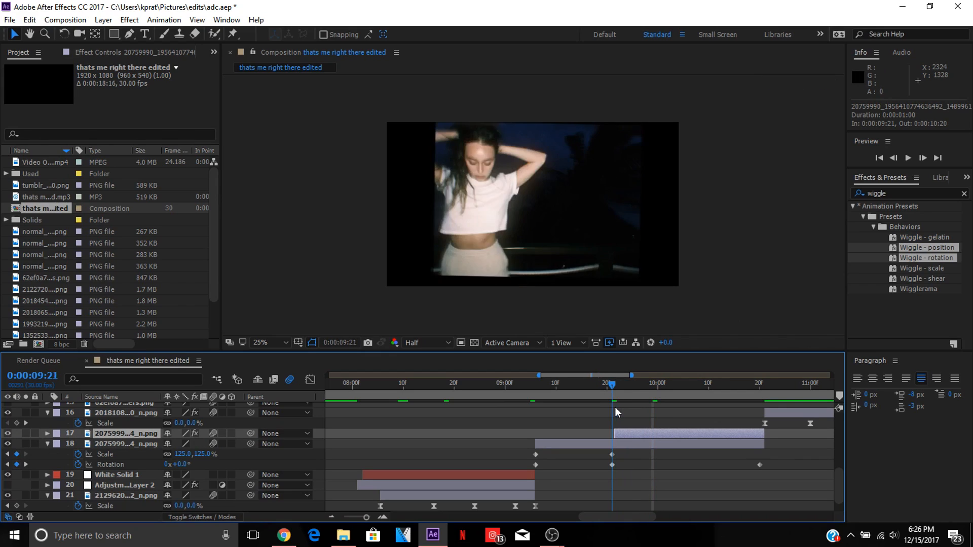
left_click_drag(183, 454, 192, 452)
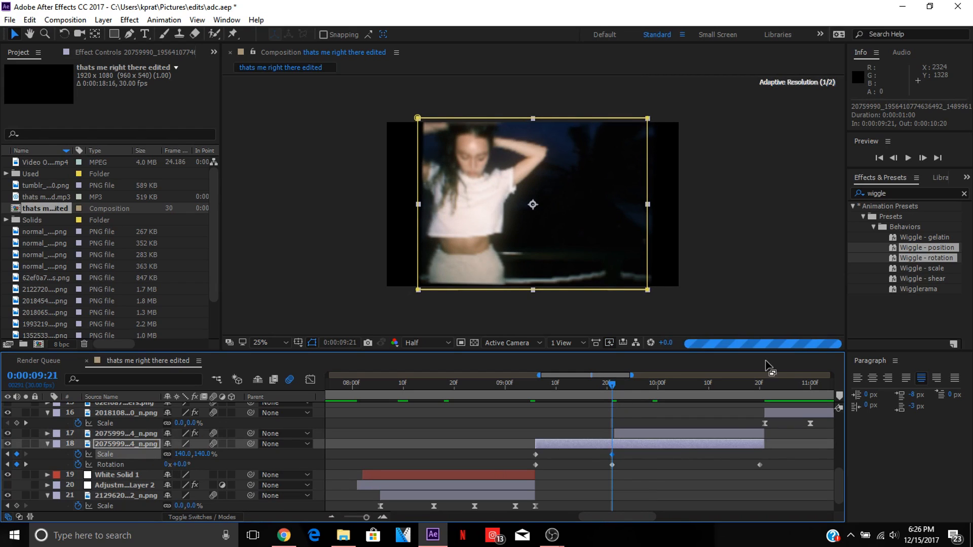
Add a Scale keyframe of 126% to layer 18 at 0:00:10:18 and scrub through the zoom animation.
left_click(748, 385)
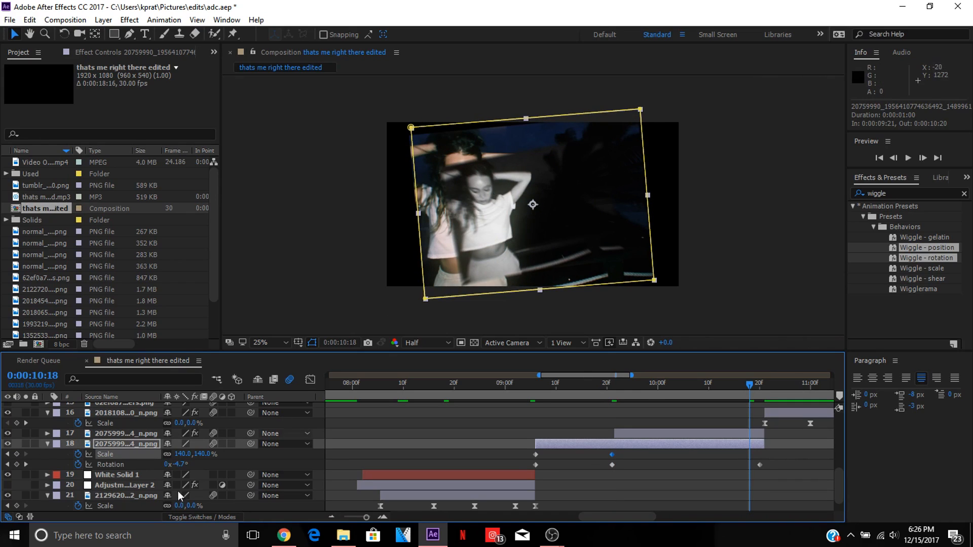
left_click_drag(182, 454, 170, 454)
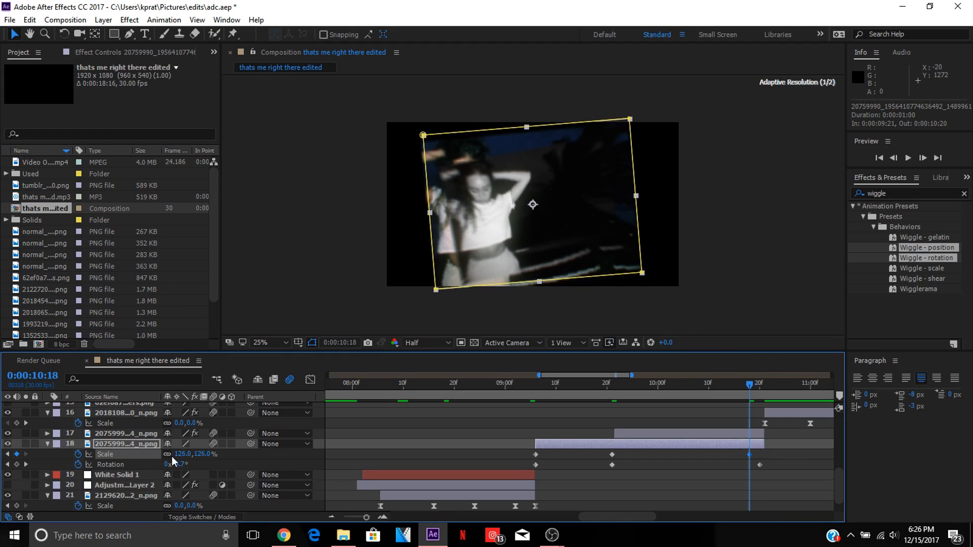
left_click(537, 382)
left_click_drag(538, 387, 613, 386)
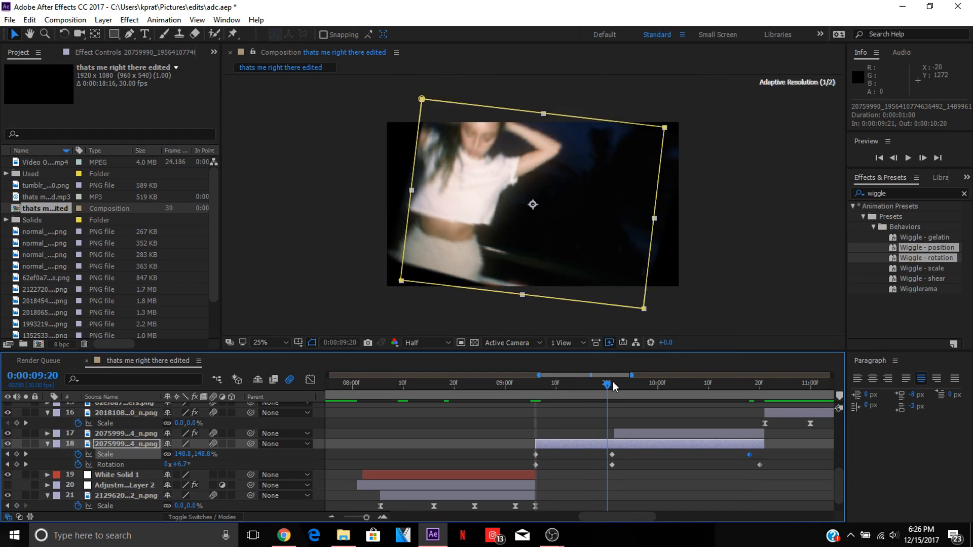
left_click(610, 386)
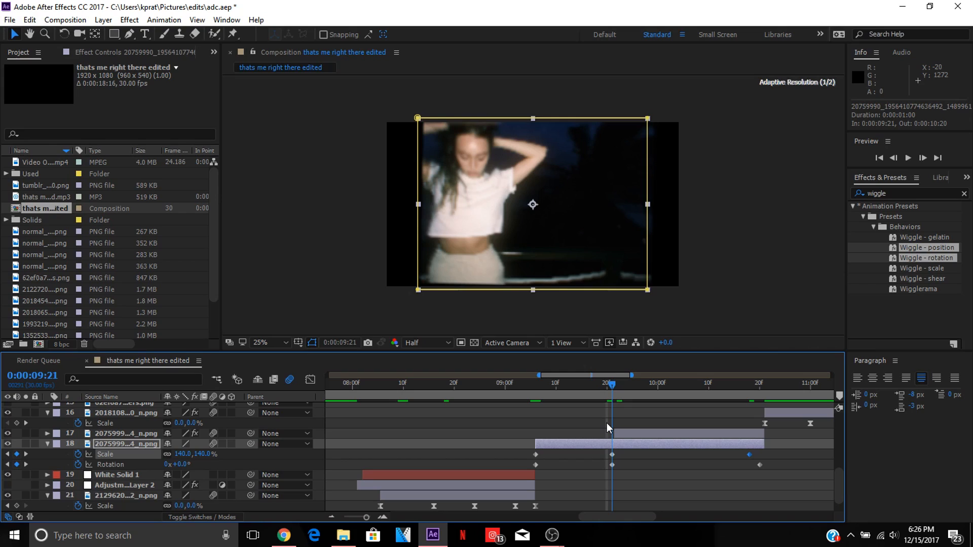
Move layer 18's last Scale keyframe to 0:00:10:20, aligned with its last Rotation keyframe.
double_click(749, 454)
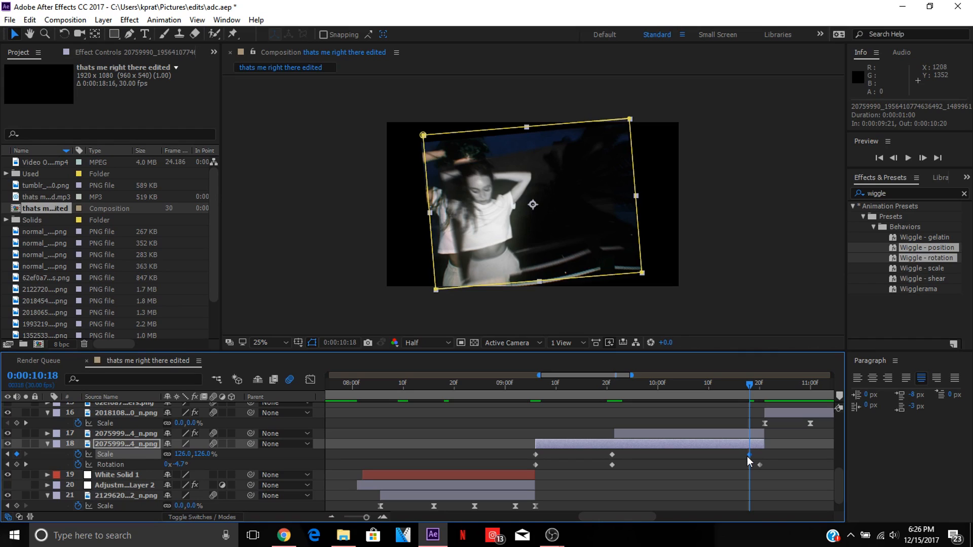
left_click_drag(748, 456, 759, 456)
left_click_drag(749, 384, 754, 374)
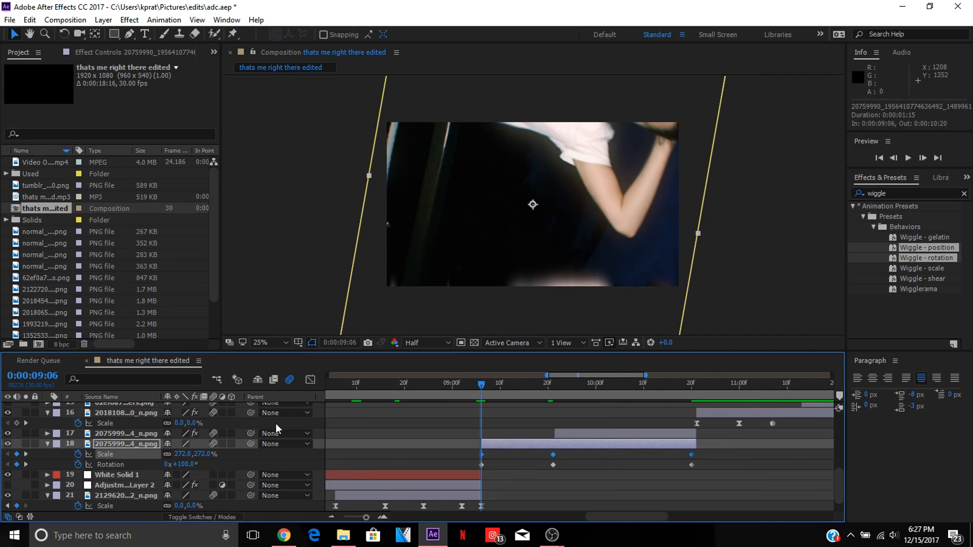
Show layer 18's Scale in the Graph Editor, convert its keyframes to Auto Bezier and fit the curve to the view.
left_click(310, 379)
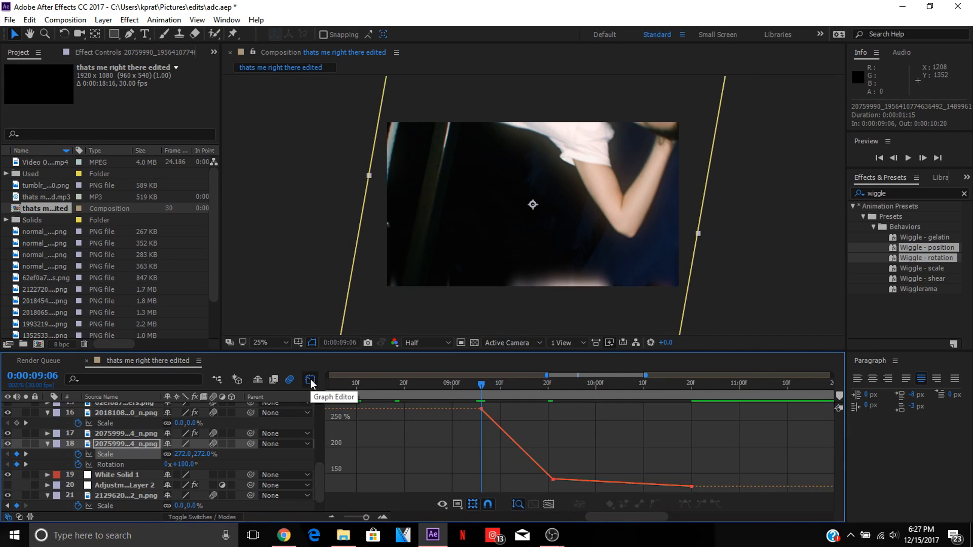
left_click(121, 453)
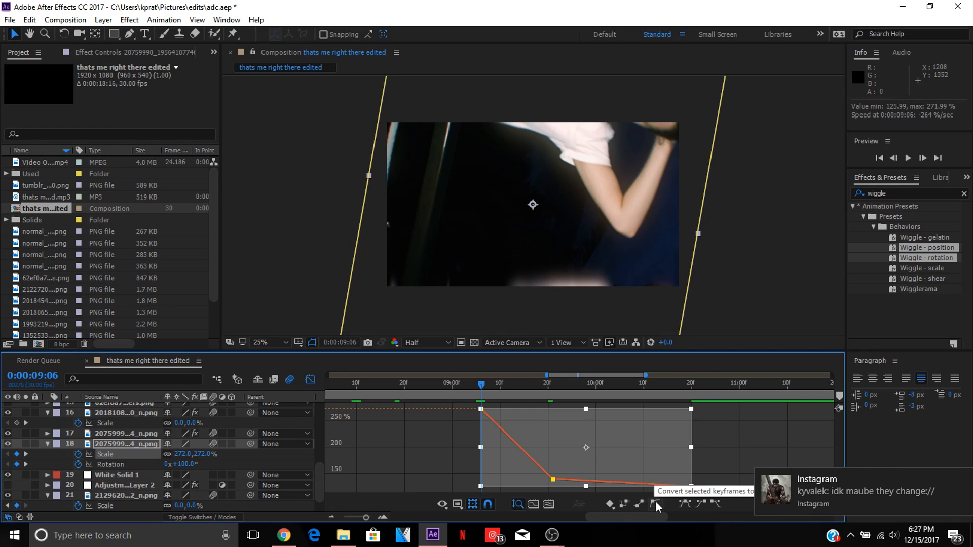
left_click(962, 479)
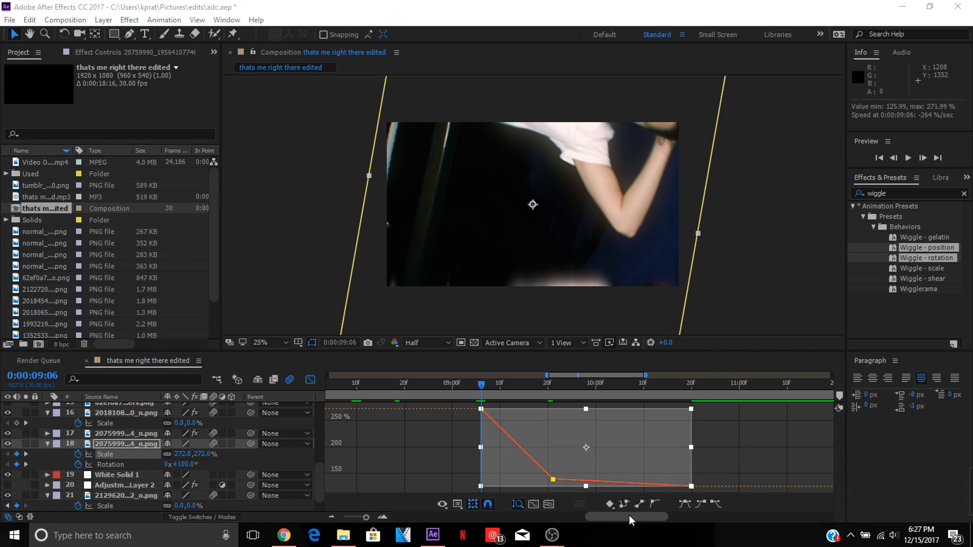
left_click(657, 497)
left_click(656, 505)
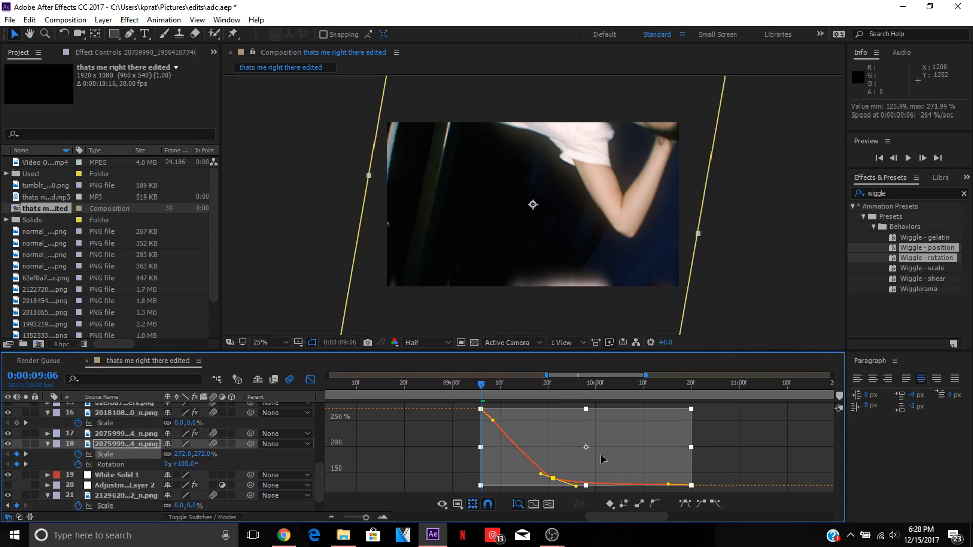
left_click(547, 507)
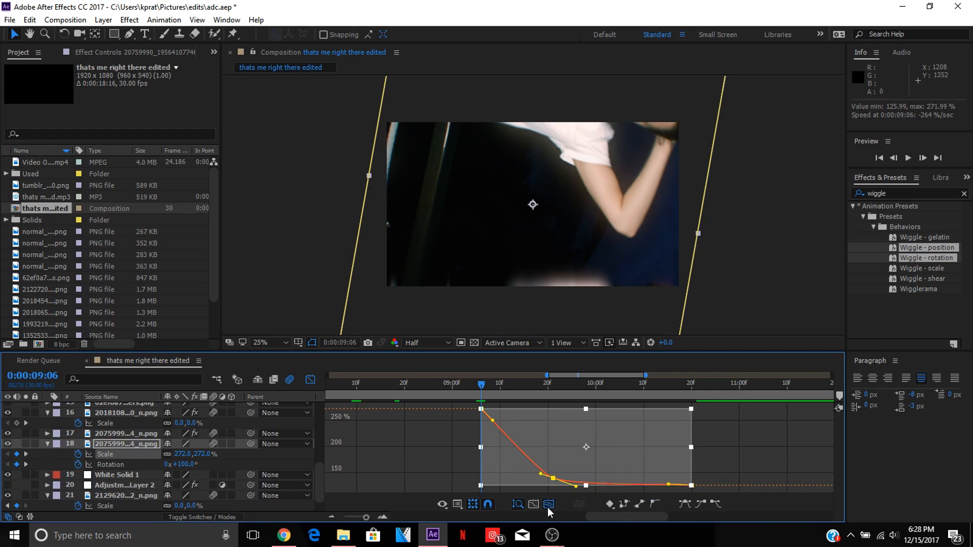
left_click(489, 490)
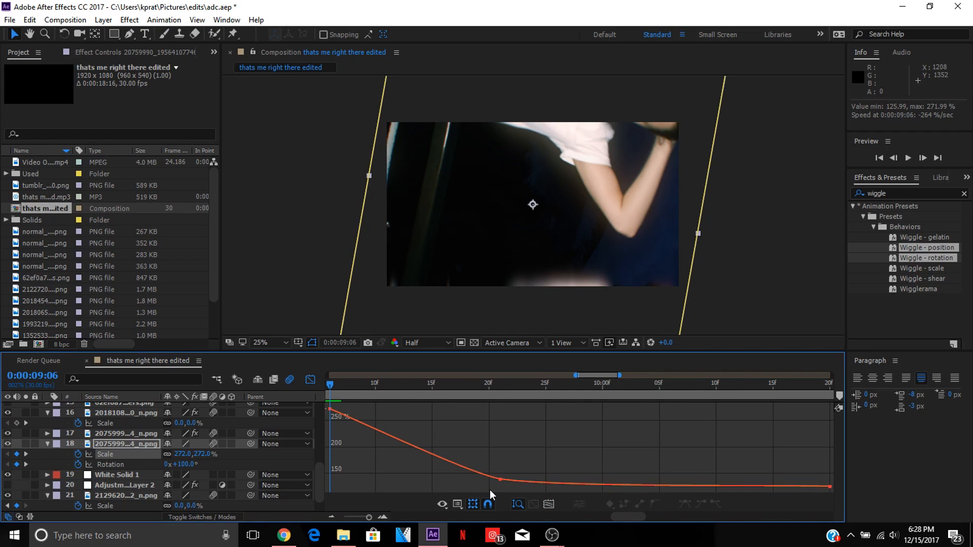
Bend layer 18's Scale curve into a steep initial drop with a long ease into the keyframe at 0:00:09:21.
left_click(330, 409)
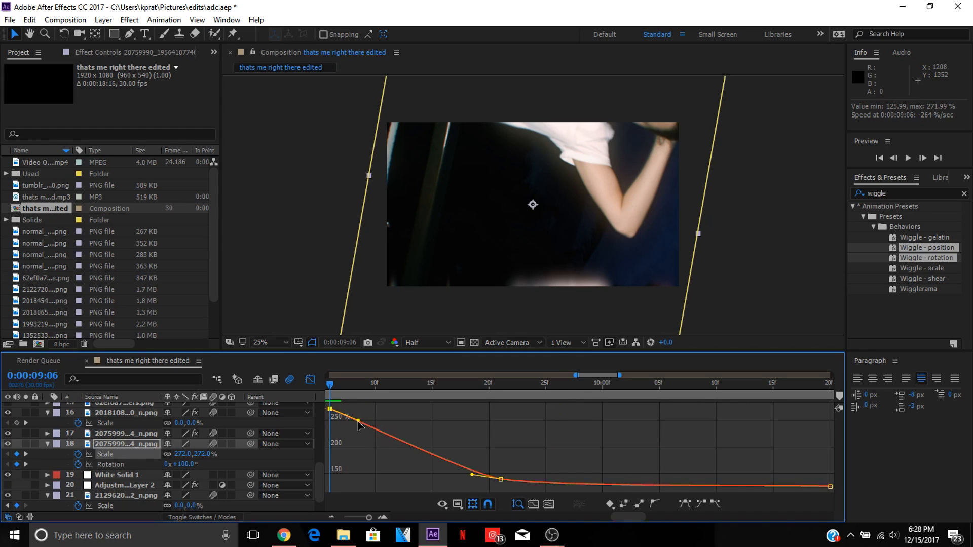
left_click_drag(358, 422, 343, 466)
left_click_drag(472, 474, 379, 478)
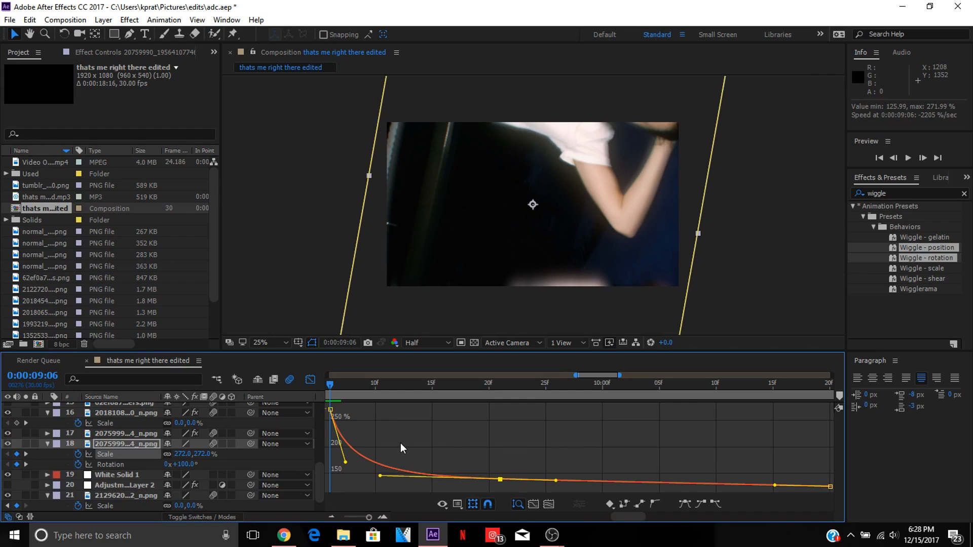
left_click_drag(358, 420, 342, 456)
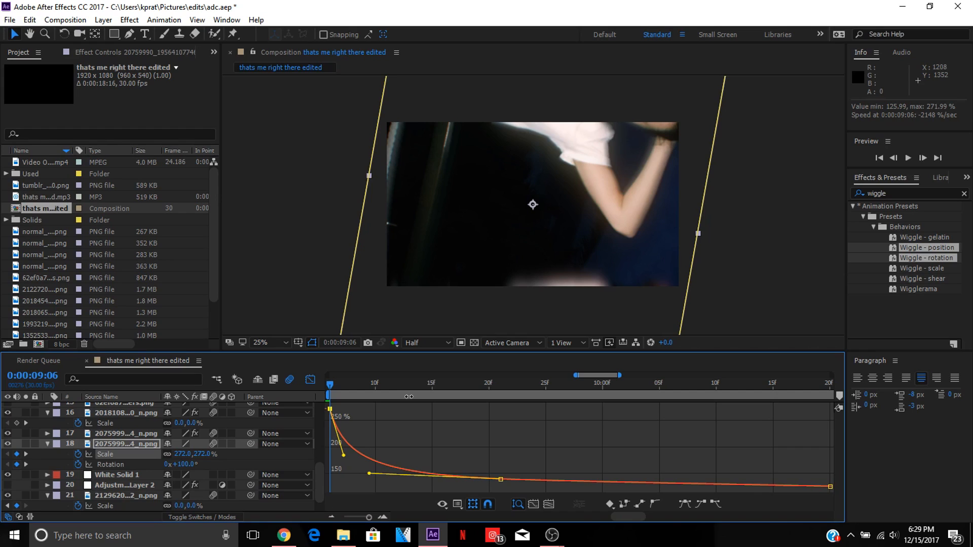
Preview the zoom on layer 18 and fine-tune the Bezier handles between its first two Scale keyframes.
key("space")
left_click(369, 474)
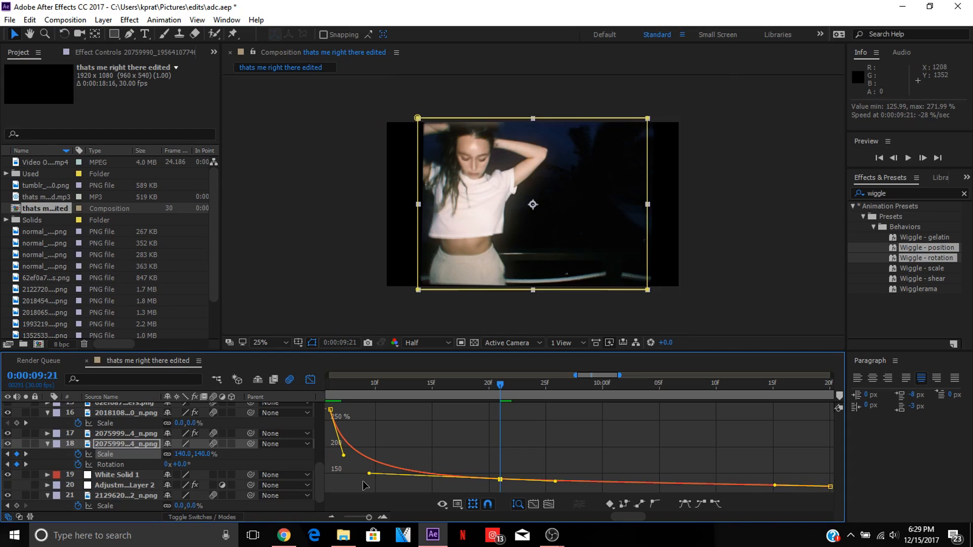
left_click_drag(369, 473, 331, 479)
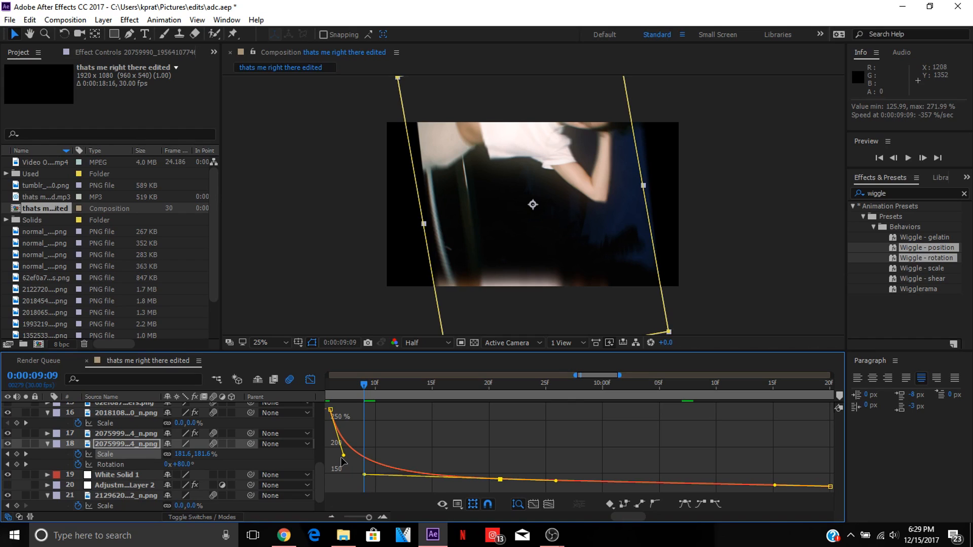
key("j")
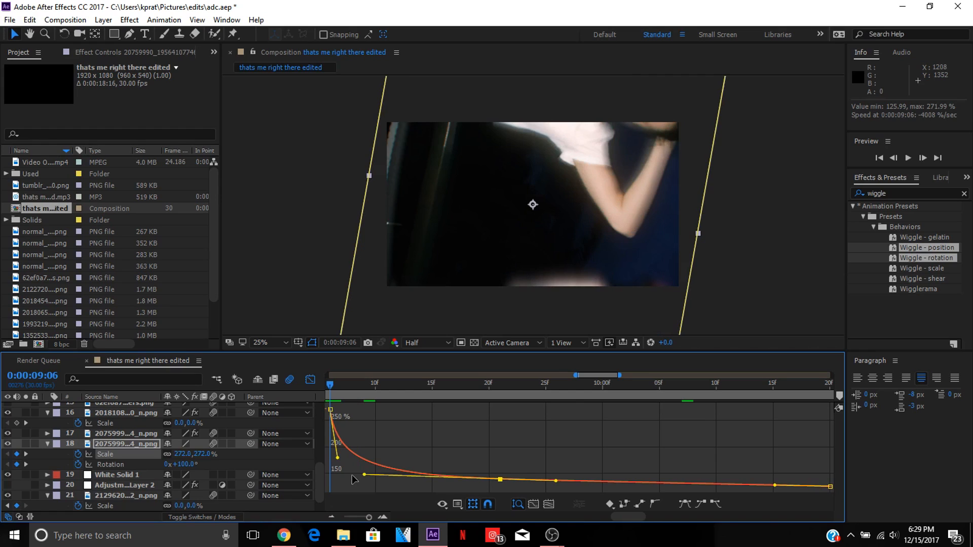
left_click_drag(365, 475, 329, 475)
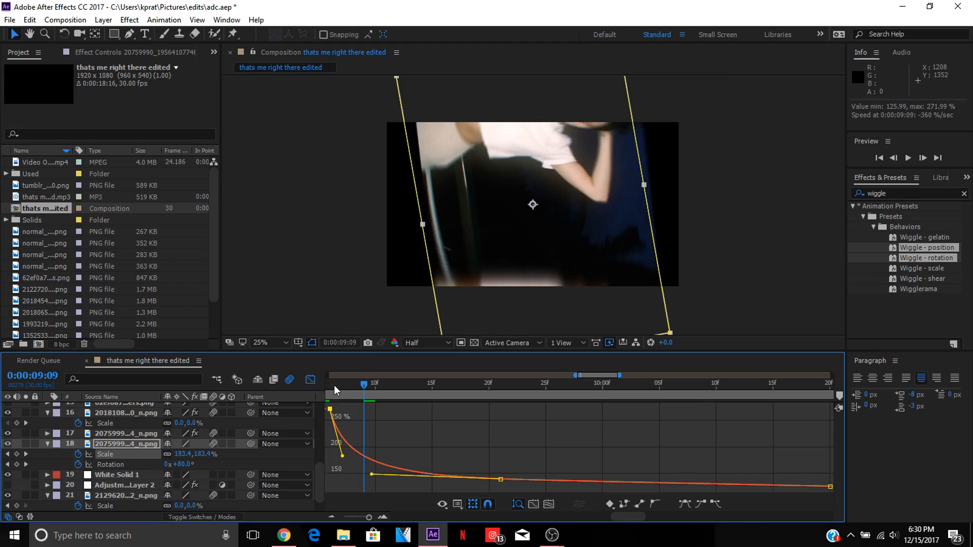
left_click_drag(333, 385, 410, 387)
Shape layer 18's Rotation curve with the same fast start and slow finish, scrub the spin, and close the Graph Editor.
left_click(139, 464)
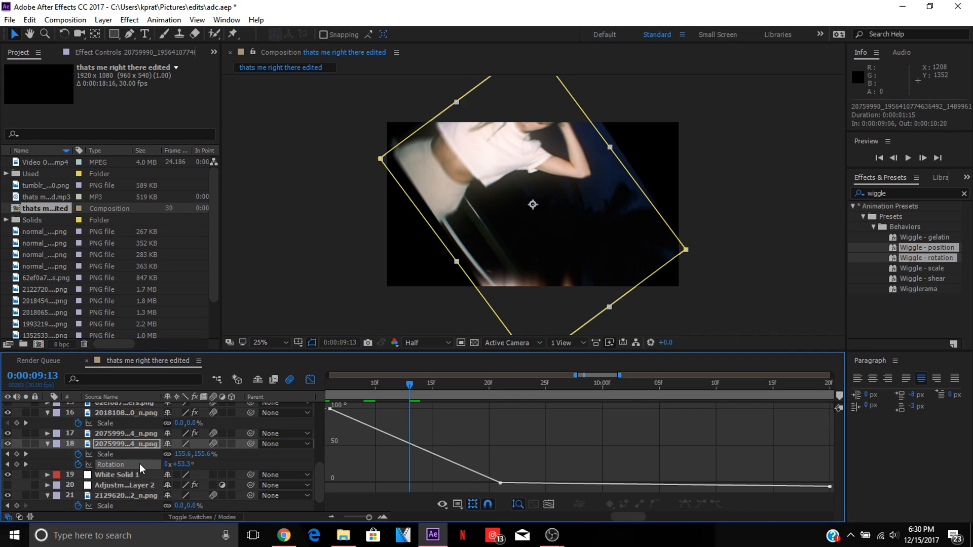
left_click(455, 393)
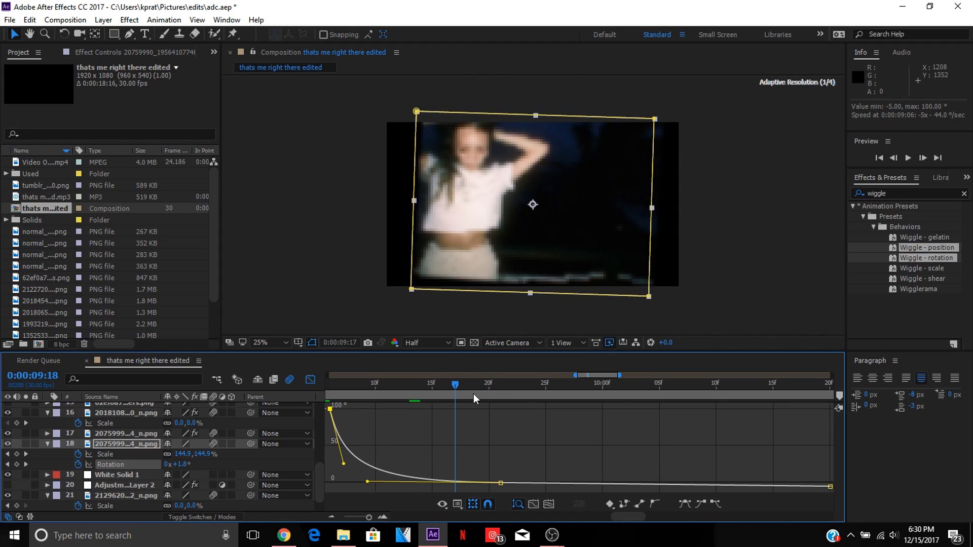
left_click_drag(473, 394, 448, 394)
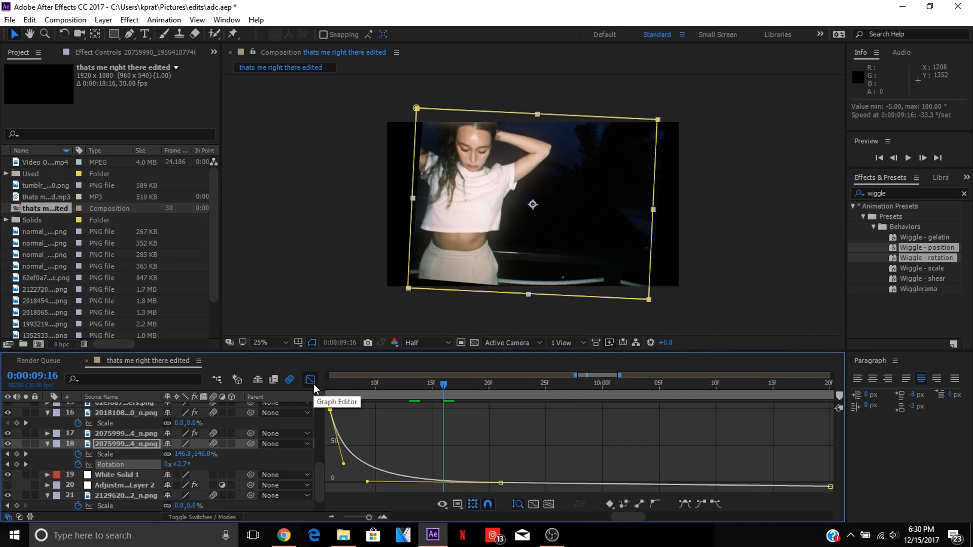
left_click(313, 384)
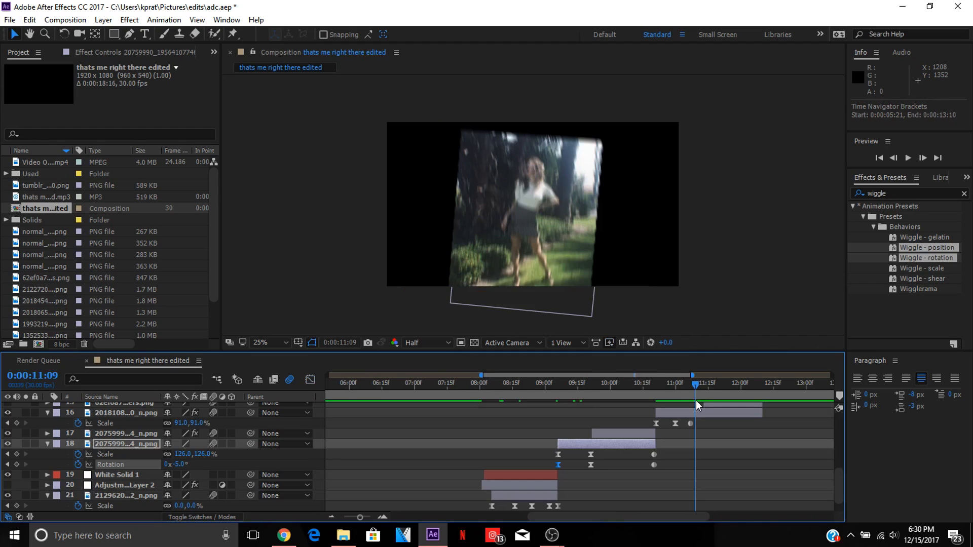
Reveal all keyframed properties of layer 16 and scrub through its transition into the next photo.
left_click(699, 415)
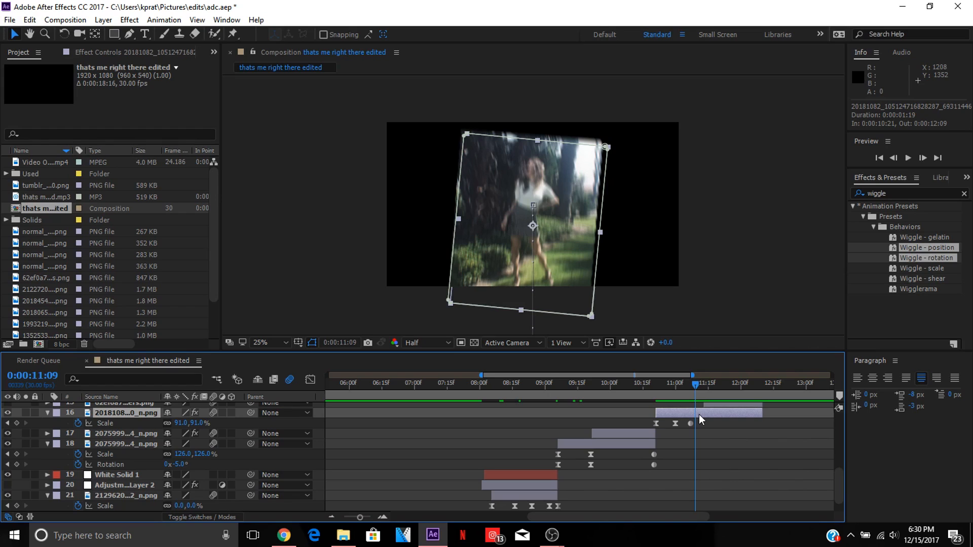
key("shift+r")
key("equal")
key("equal")
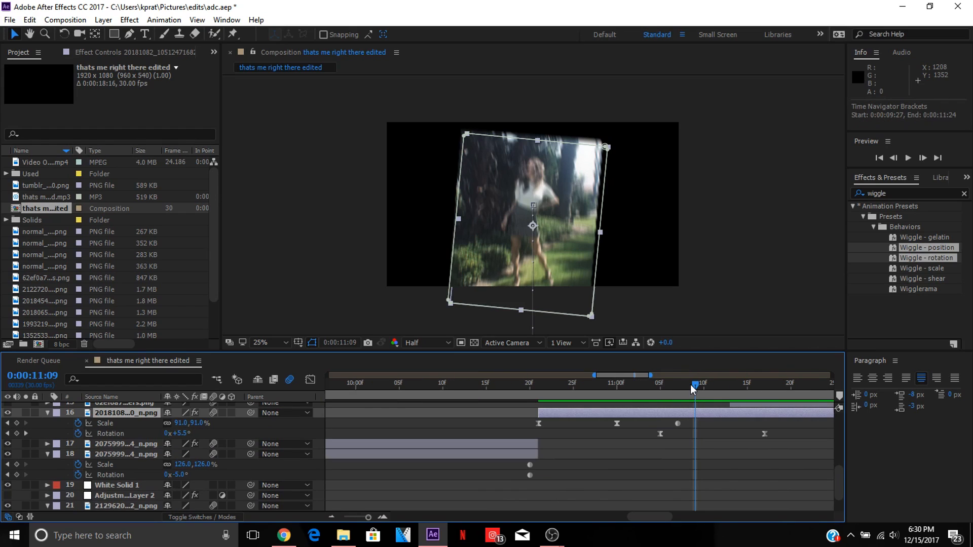
left_click_drag(695, 382, 656, 376)
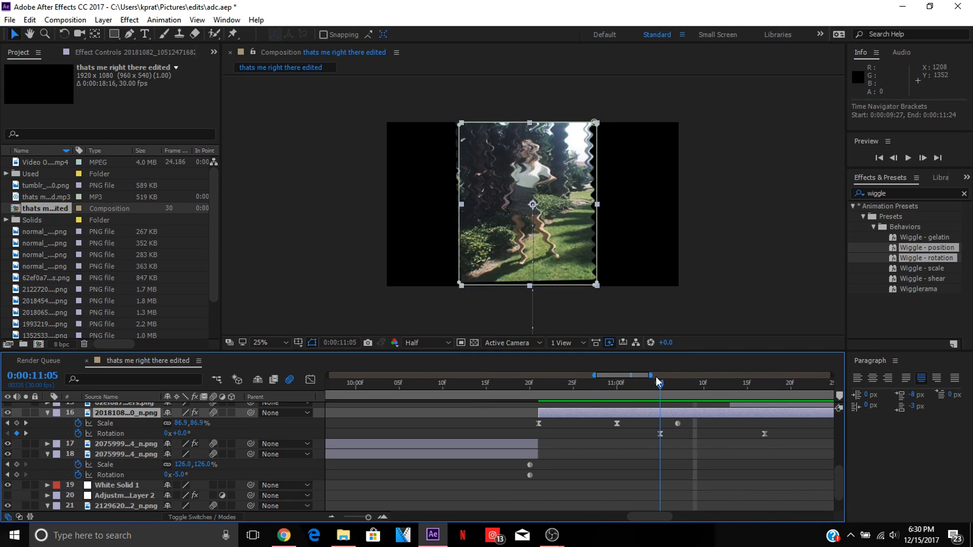
left_click_drag(656, 376, 750, 403)
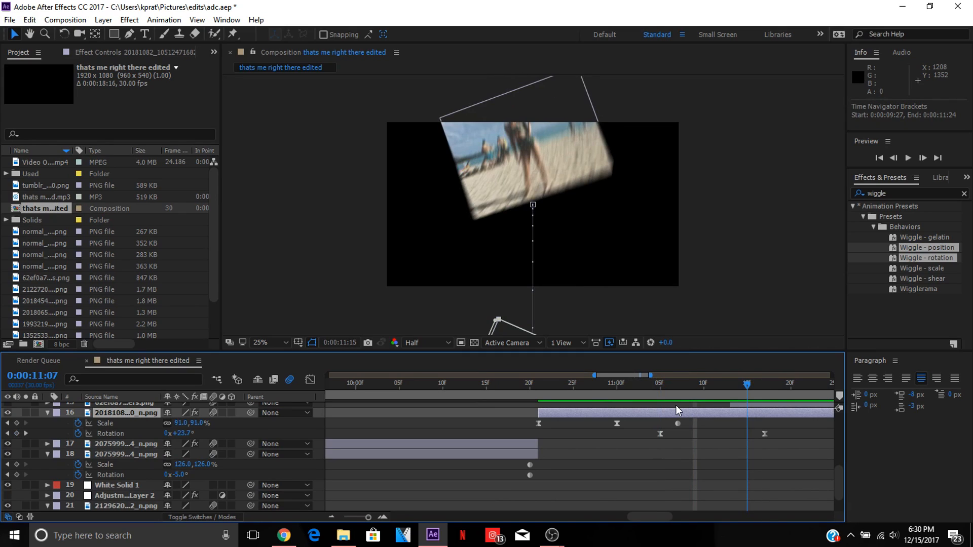
left_click_drag(676, 405, 670, 405)
key("u")
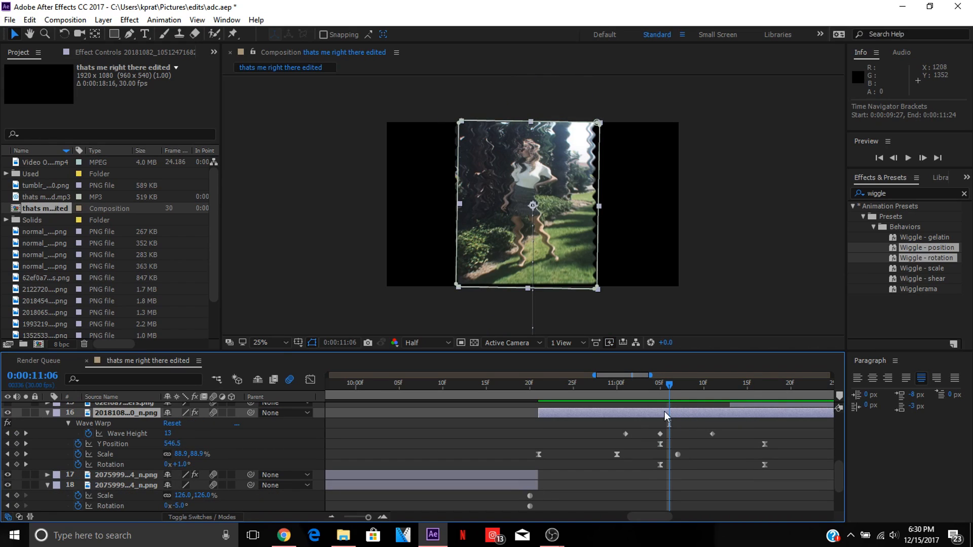
left_click_drag(667, 383, 647, 386)
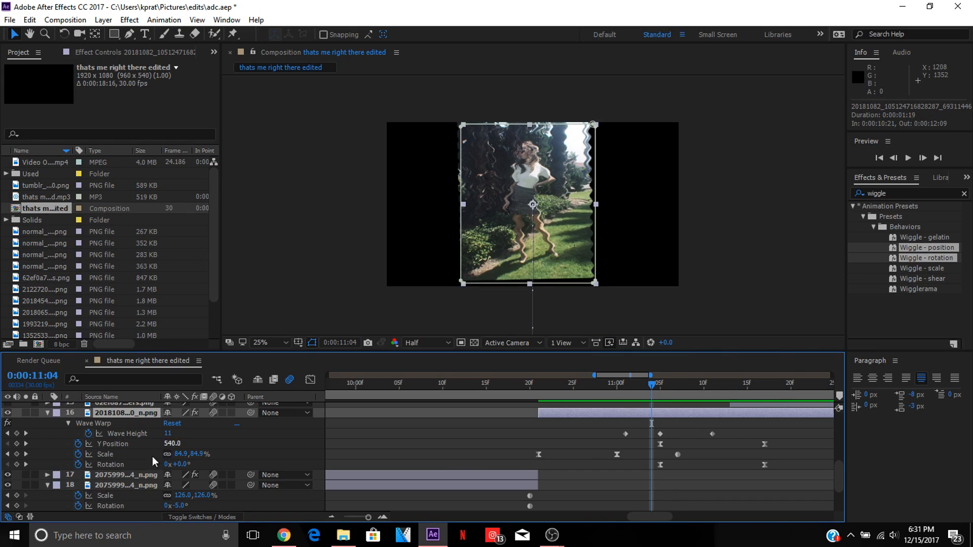
left_click_drag(658, 518, 667, 518)
Show layer 16's Y Position curve in the Graph Editor and scrub it from 0:00:11:05 to 0:00:11:14.
left_click(117, 445)
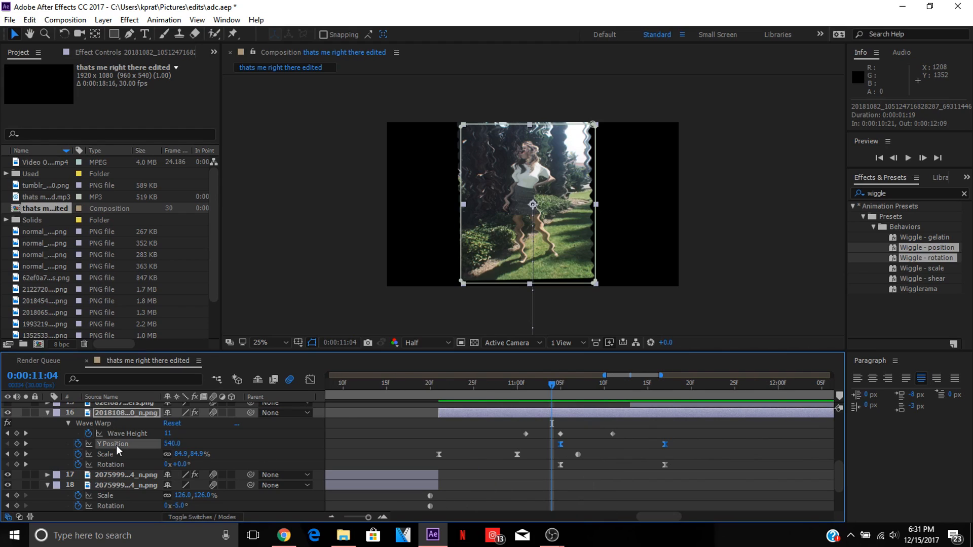
left_click(559, 387)
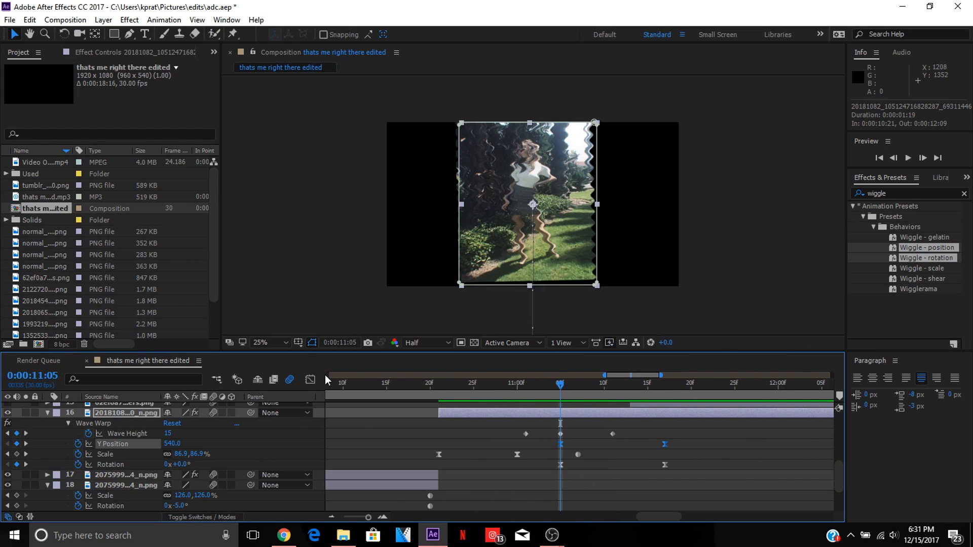
left_click(310, 380)
left_click(549, 505)
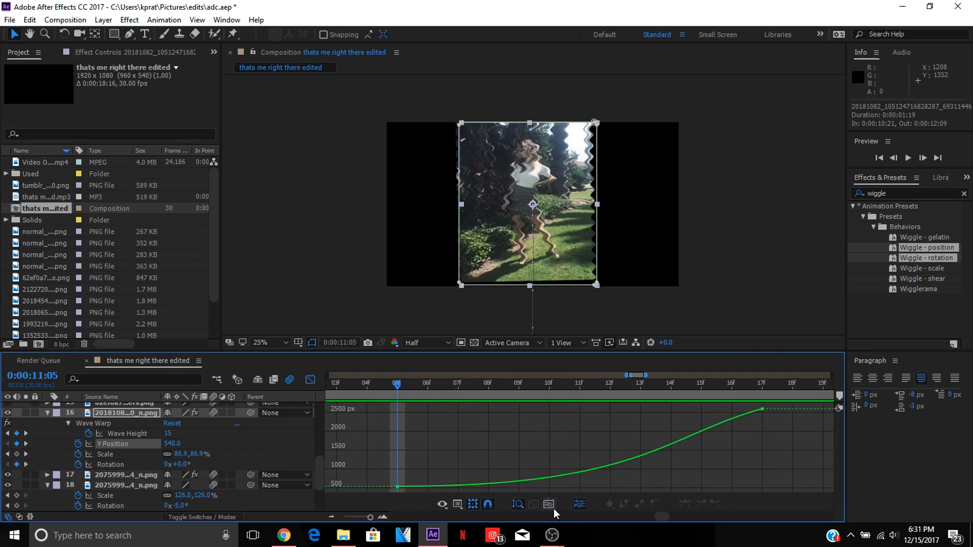
left_click(398, 487)
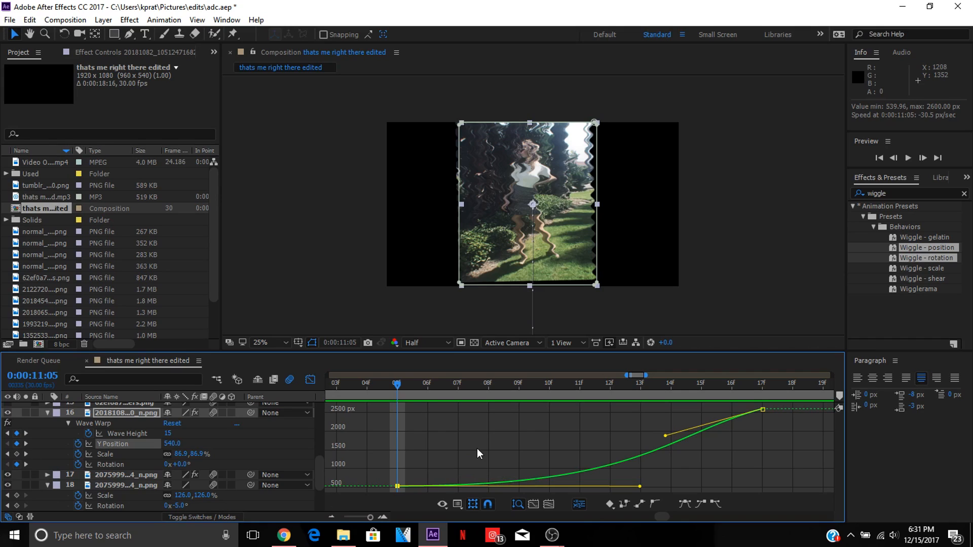
left_click_drag(396, 385, 442, 385)
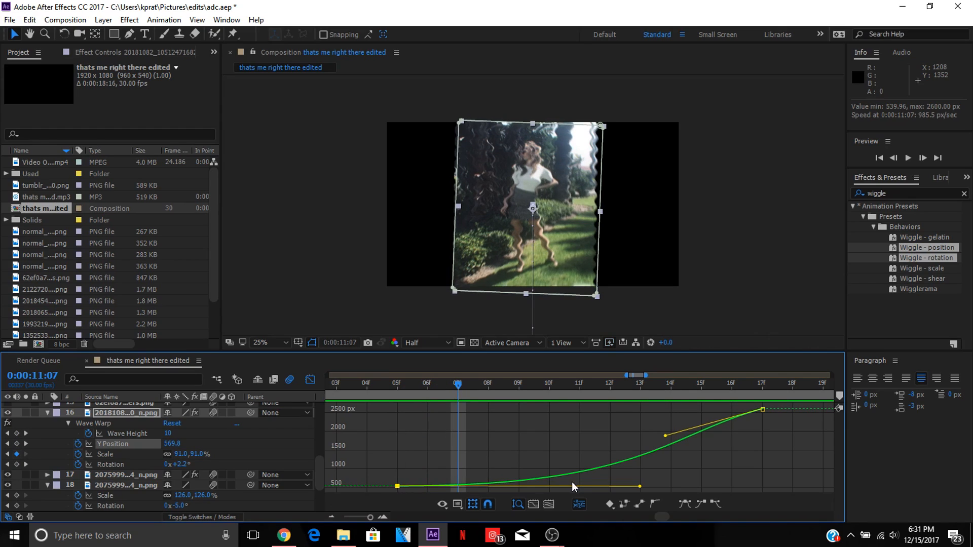
left_click_drag(462, 386, 678, 427)
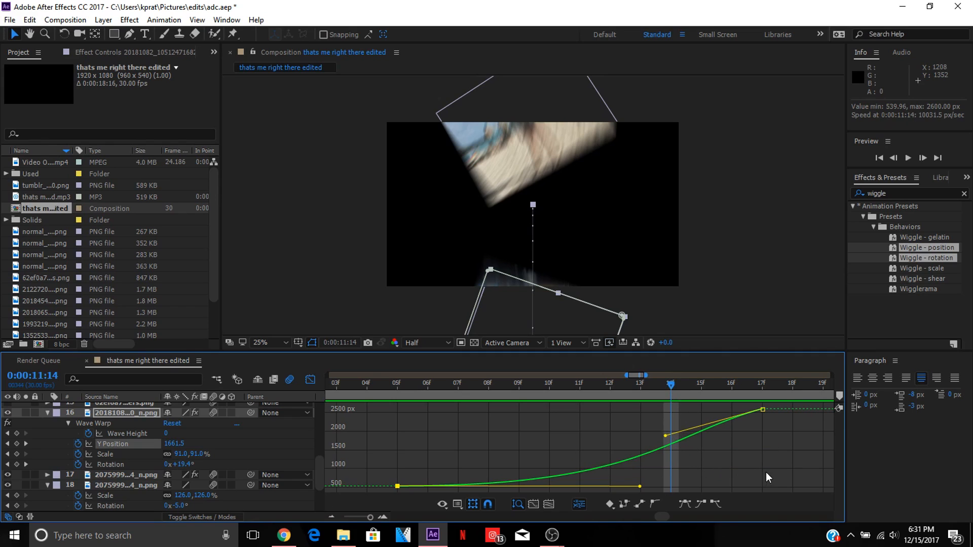
Try a steeper finish on layer 16's Y Position curve, scrub to 0:00:11:16, and undo the curve change.
left_click_drag(665, 435, 771, 478)
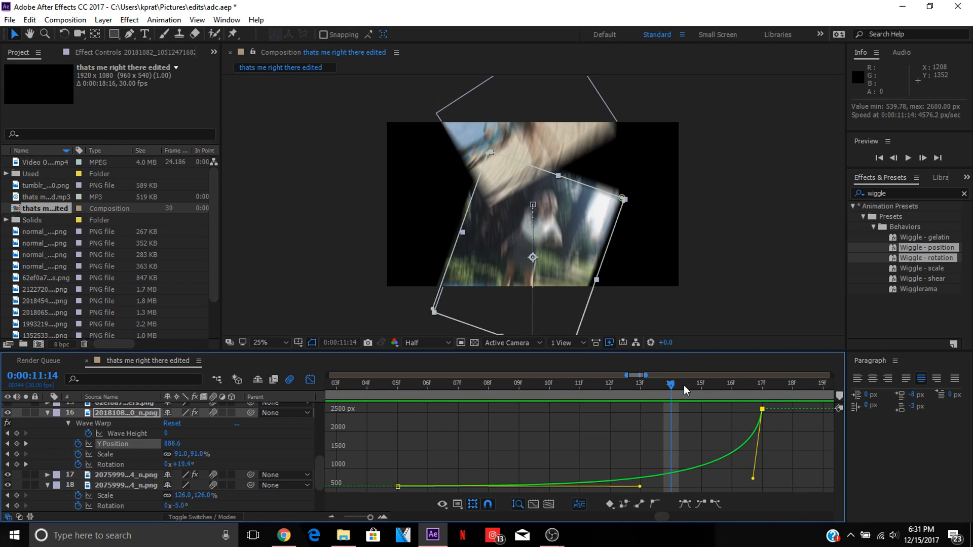
left_click(705, 384)
left_click_drag(705, 384, 731, 384)
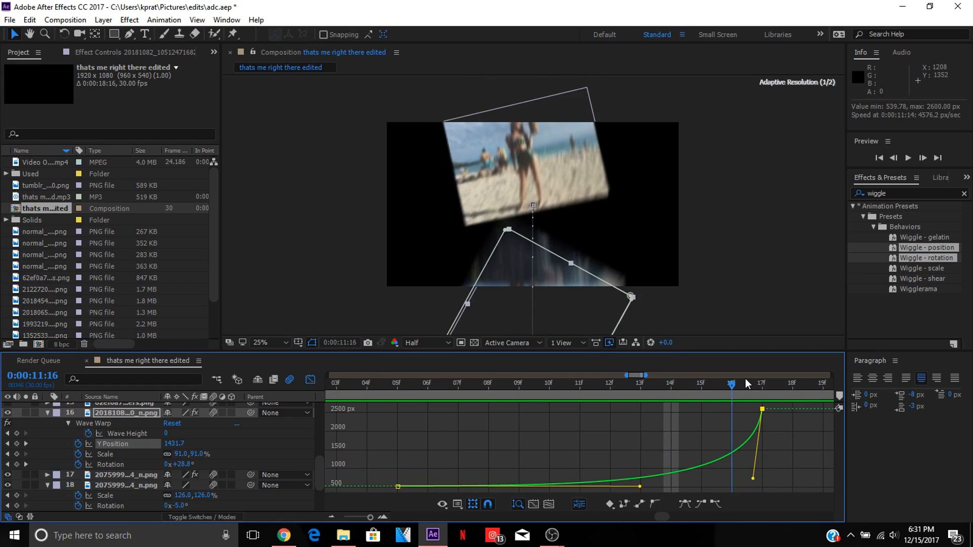
key("ctrl+z")
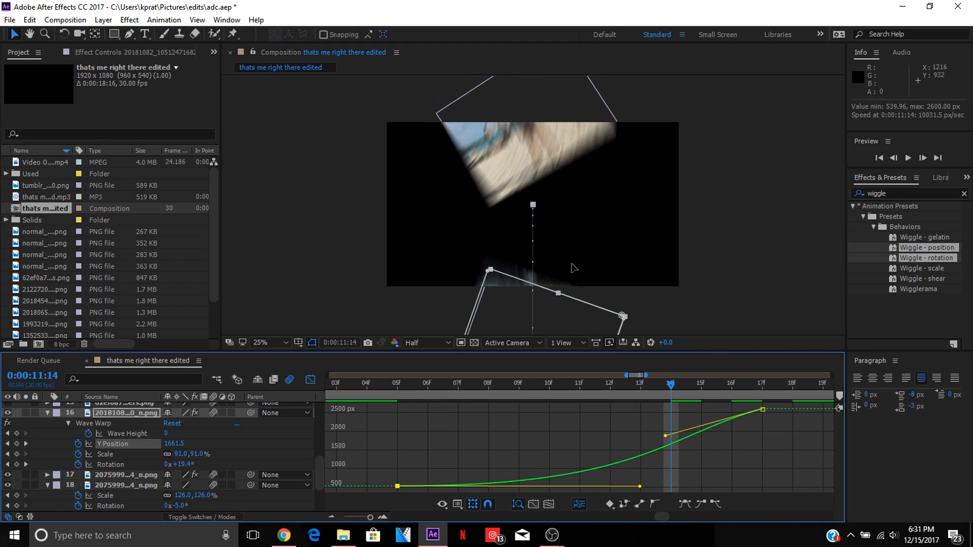
Close the Graph Editor and examine layer 16's Rotation keyframes against the photo transition around 0:00:11:14.
left_click_drag(613, 389, 640, 385)
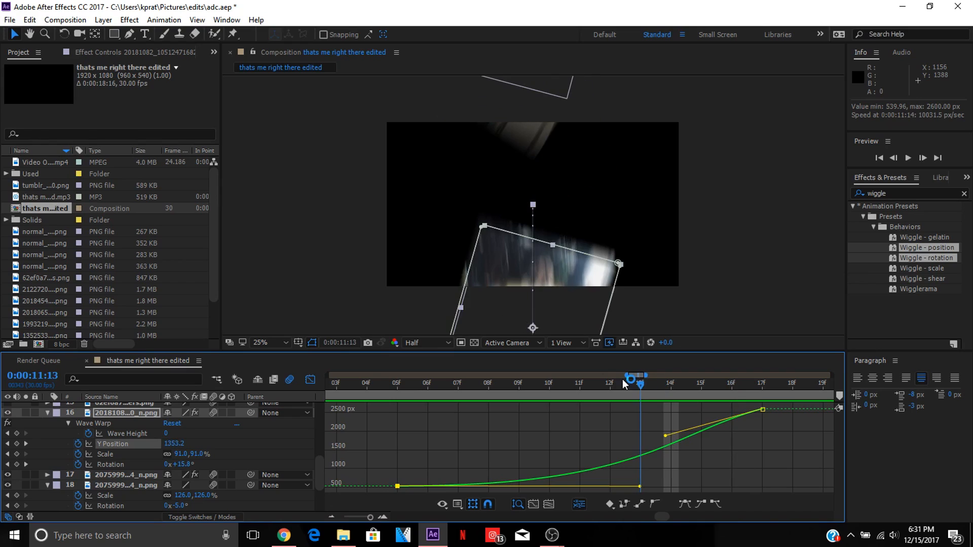
left_click(309, 379)
left_click_drag(371, 517, 363, 517)
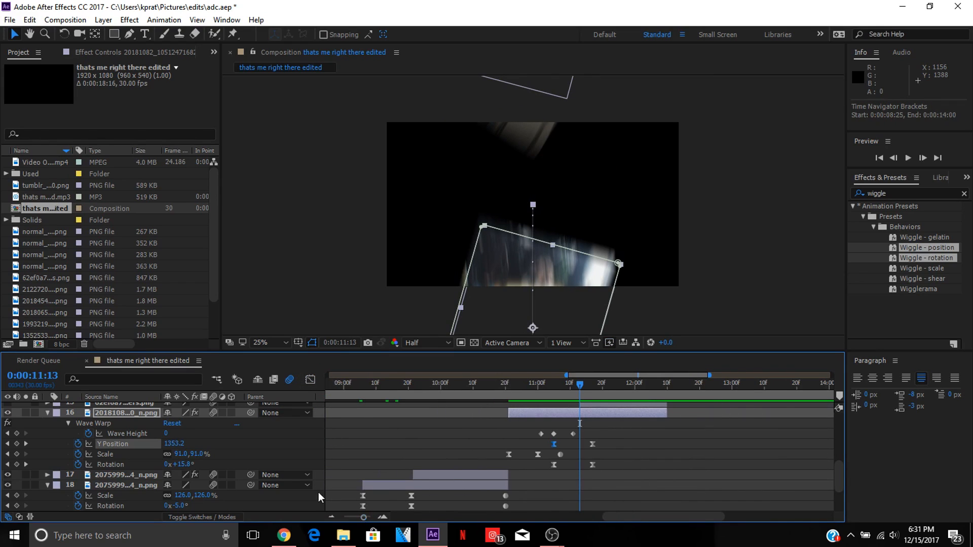
left_click(119, 465)
mouse_move(587, 385)
left_mouse_down()
mouse_move(554, 389)
mouse_move(583, 389)
left_mouse_up()
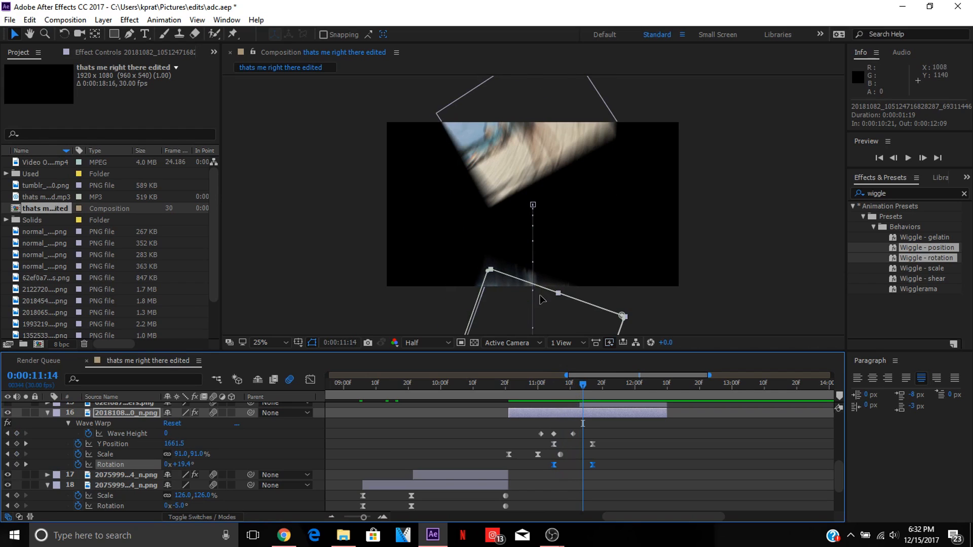
Show layer 16's Rotation curve in the Graph Editor, scrub it between 0:00:11:09 and 0:00:11:14, and close the graph.
left_click(310, 380)
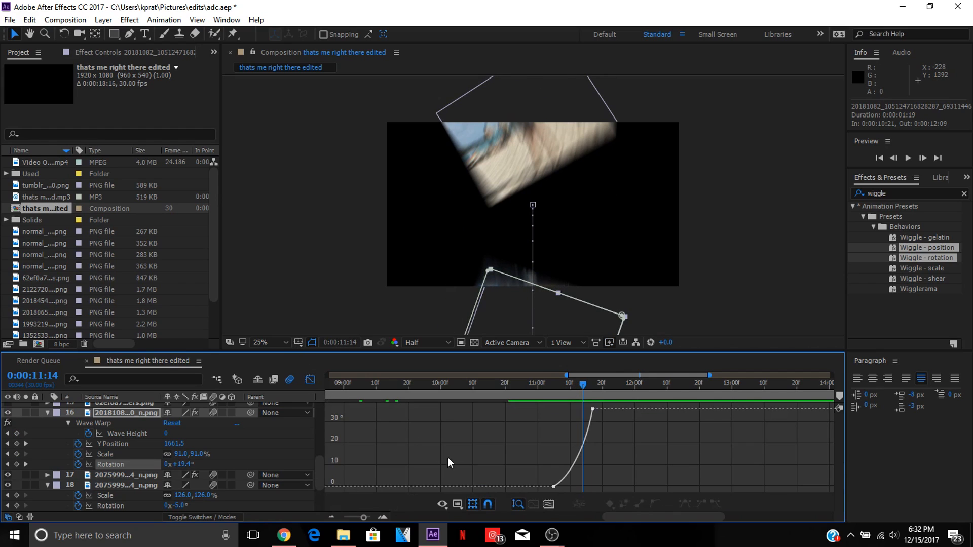
left_click(547, 508)
left_click(397, 487)
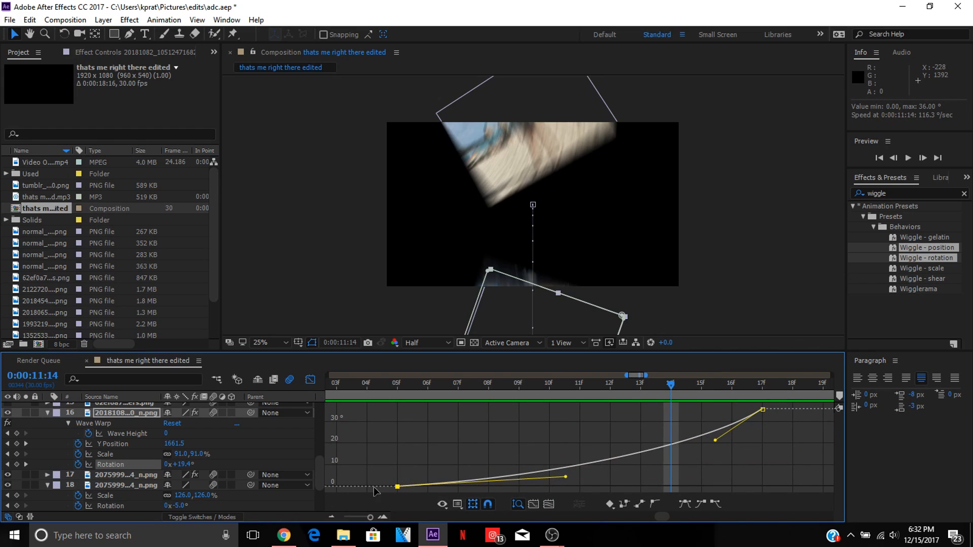
left_click(398, 387)
left_click_drag(438, 392, 517, 395)
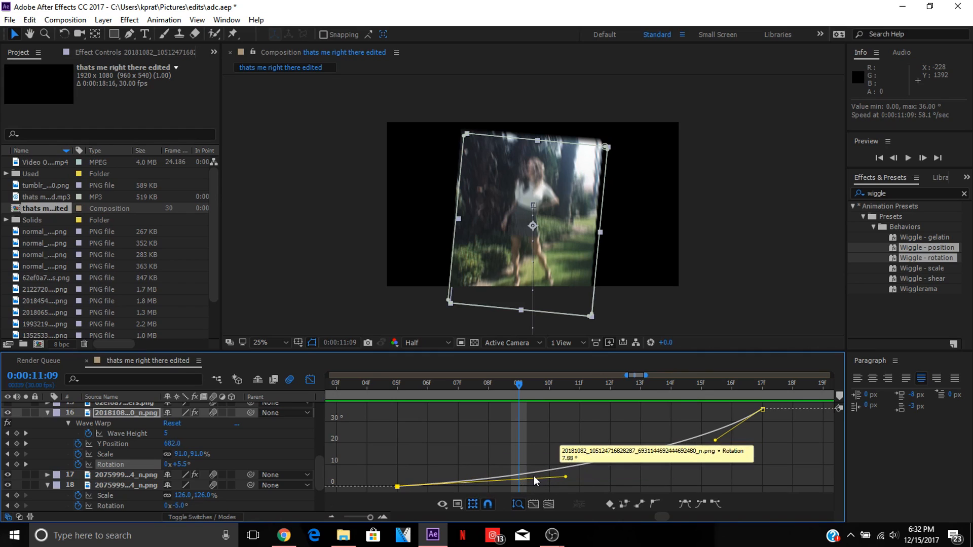
left_click_drag(521, 382, 707, 359)
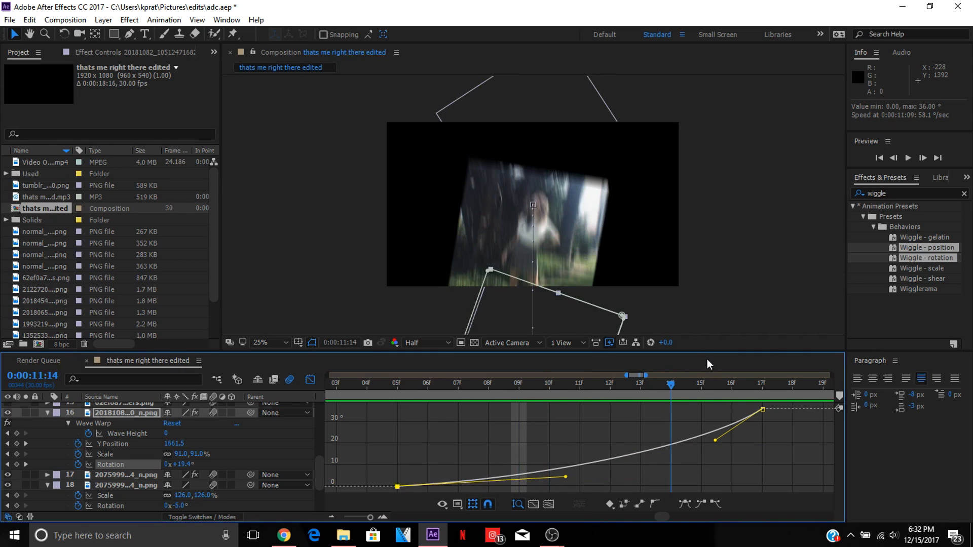
left_click(310, 380)
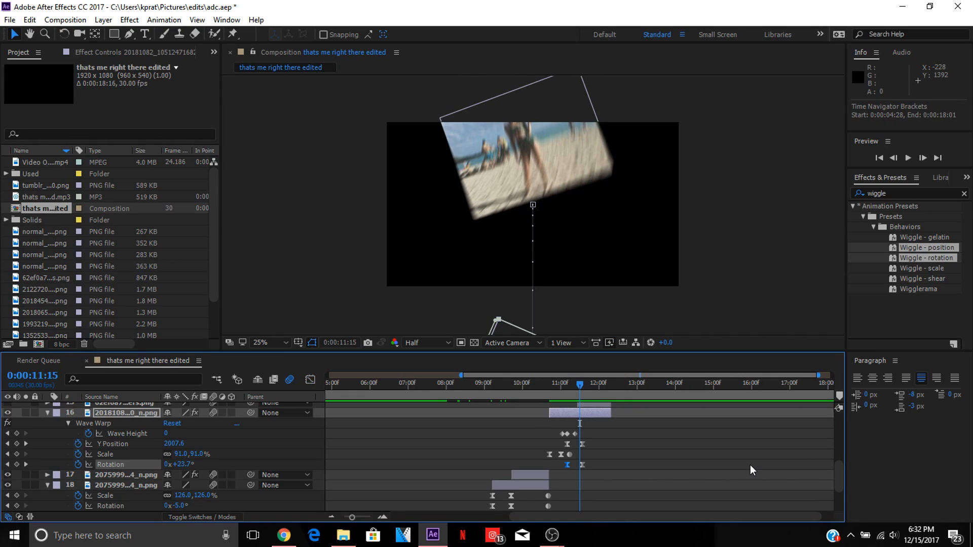
Reveal layer 13's Position properties and go to its X Position keyframe at 0:00:12:29.
scroll(750, 464, "up", 3)
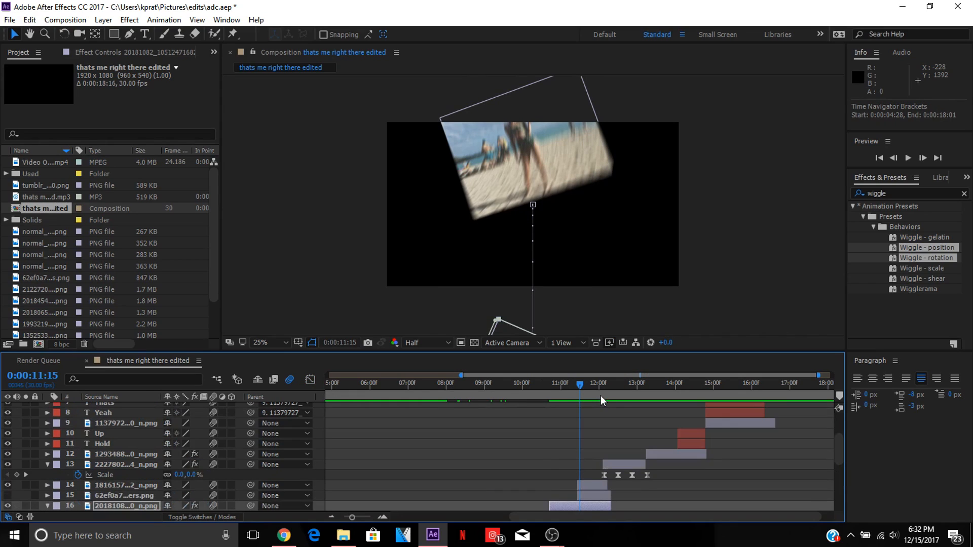
left_click_drag(601, 396, 633, 432)
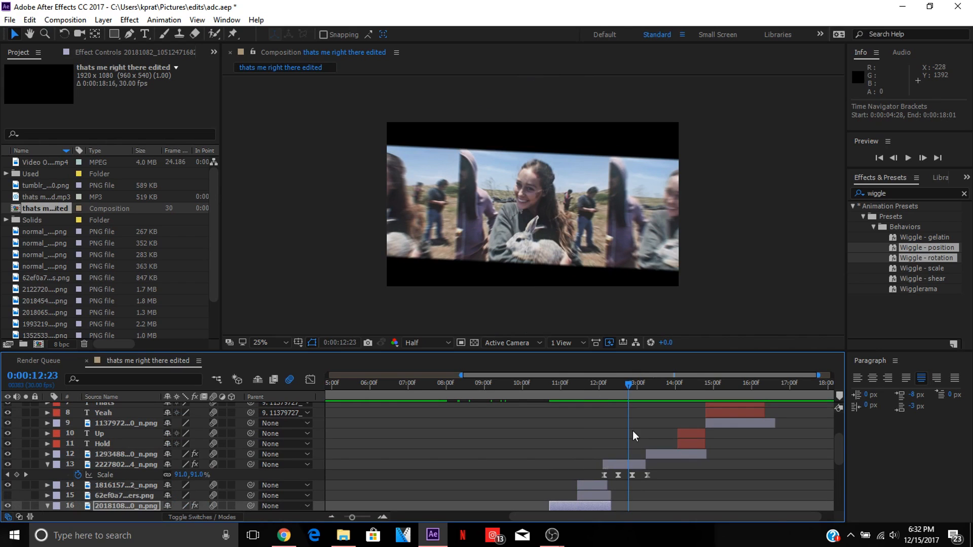
left_click(628, 464)
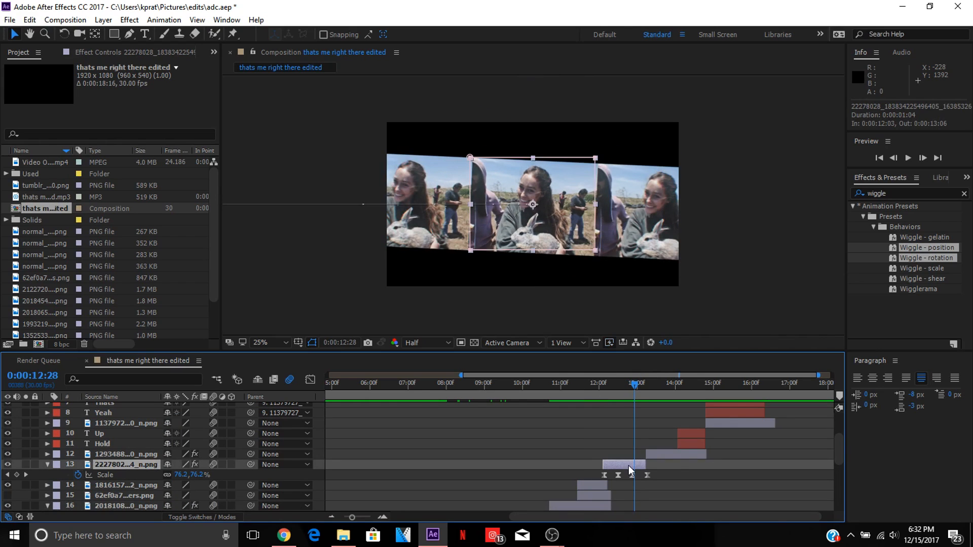
key("p")
key("equal")
key("equal")
left_click_drag(676, 515, 683, 515)
left_click_drag(582, 382, 587, 383)
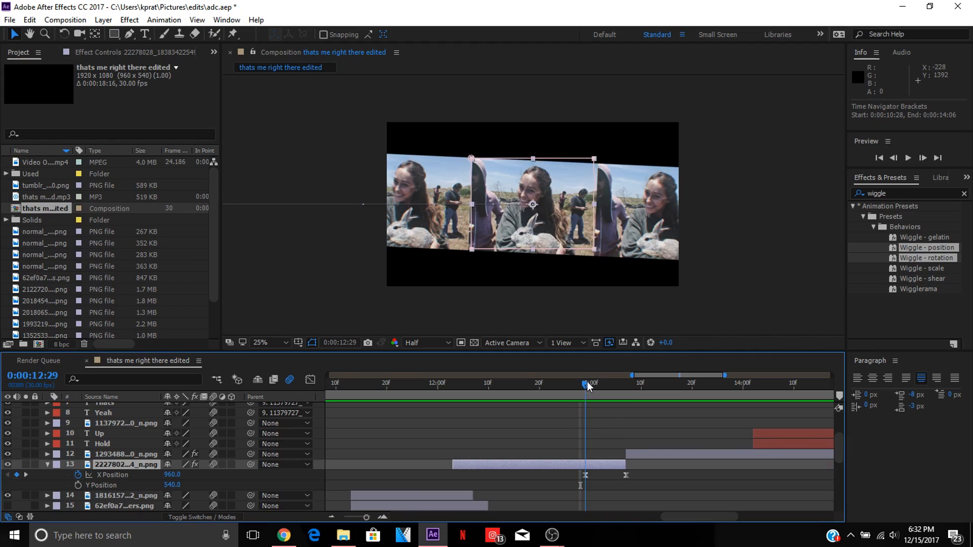
double_click(383, 517)
left_click_drag(707, 515, 711, 515)
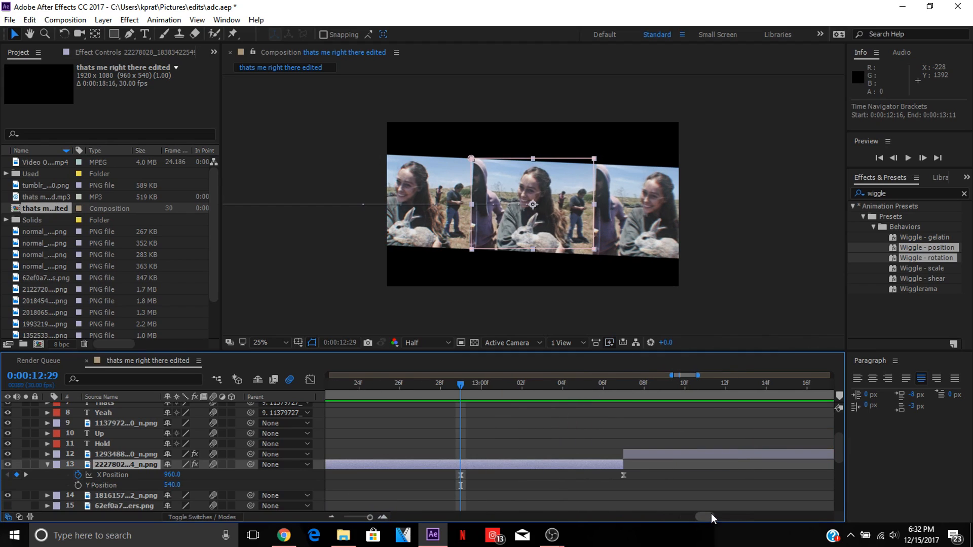
Show layer 13's X Position curve fitted in the Graph Editor and scrub it from 0:00:12:29 to 0:00:13:10.
left_click(460, 475)
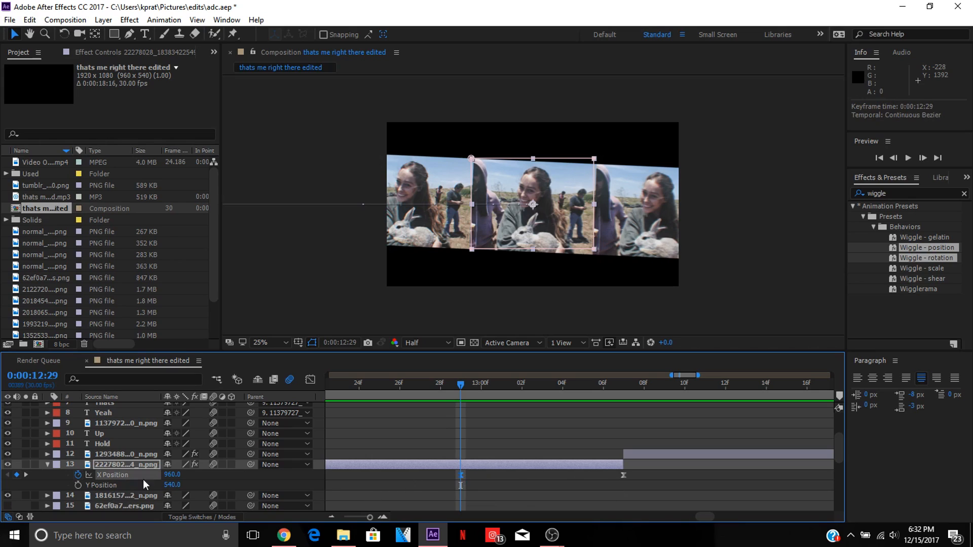
left_click(311, 380)
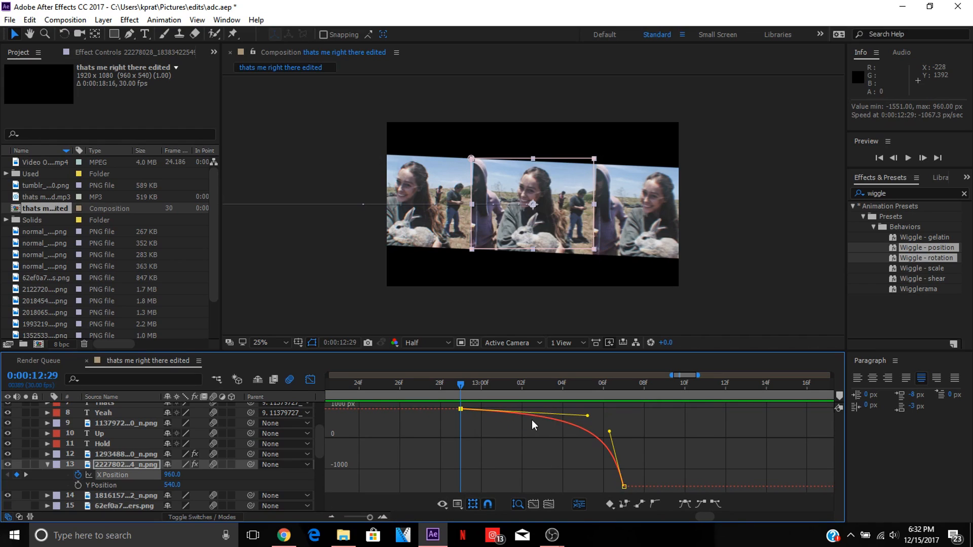
left_click(550, 504)
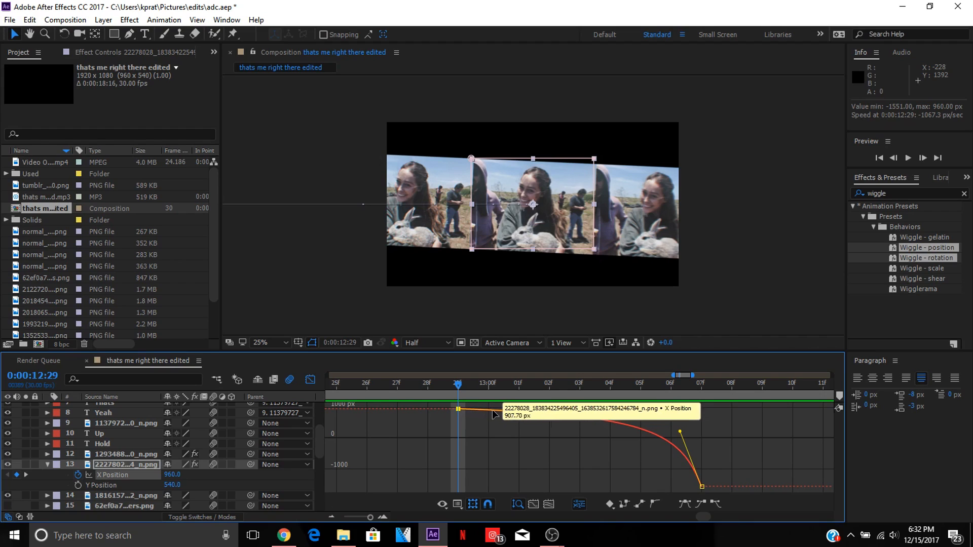
left_click_drag(516, 413, 647, 416)
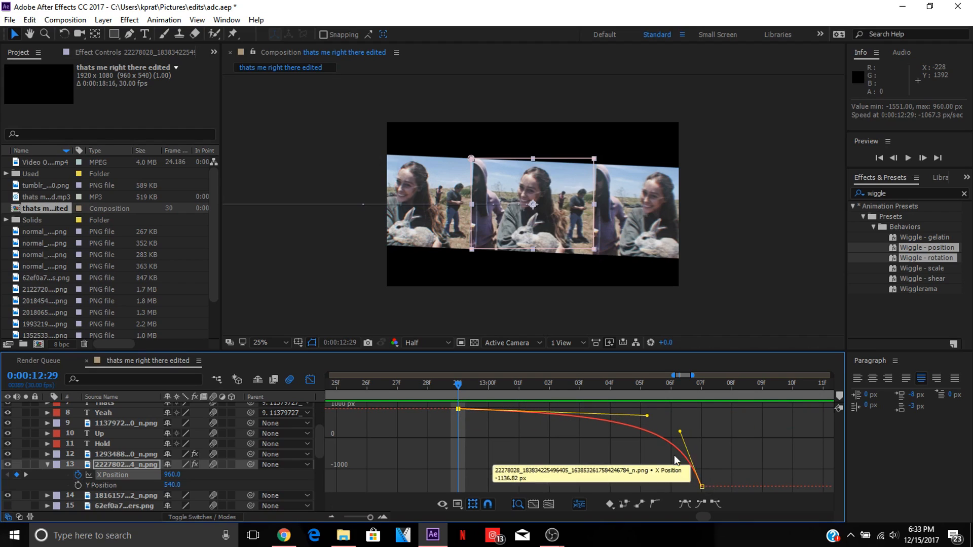
left_click_drag(493, 391, 792, 427)
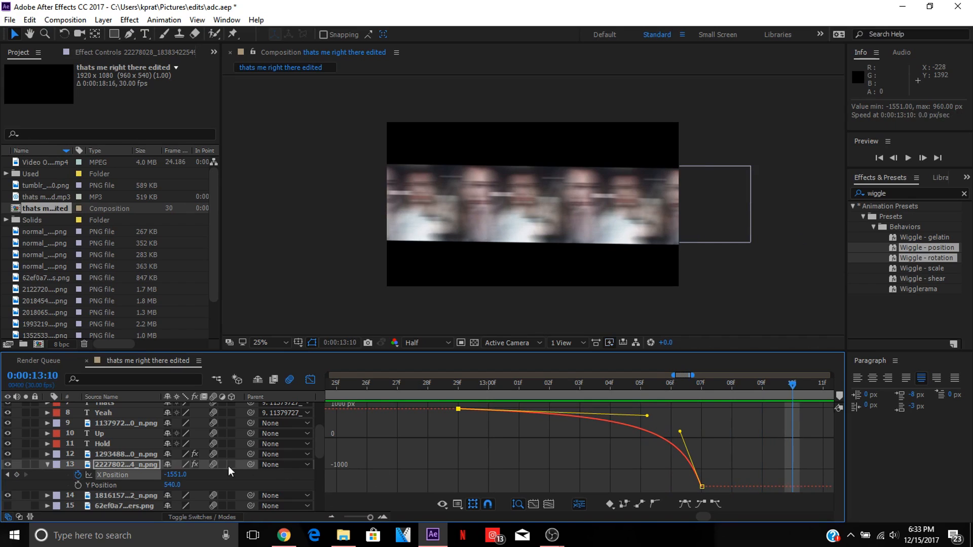
Scrub layer 13's sideways slide again, ending on its last X Position keyframe at 0:00:13:07, and close the Graph Editor.
left_click(517, 391)
left_click_drag(527, 383, 617, 395)
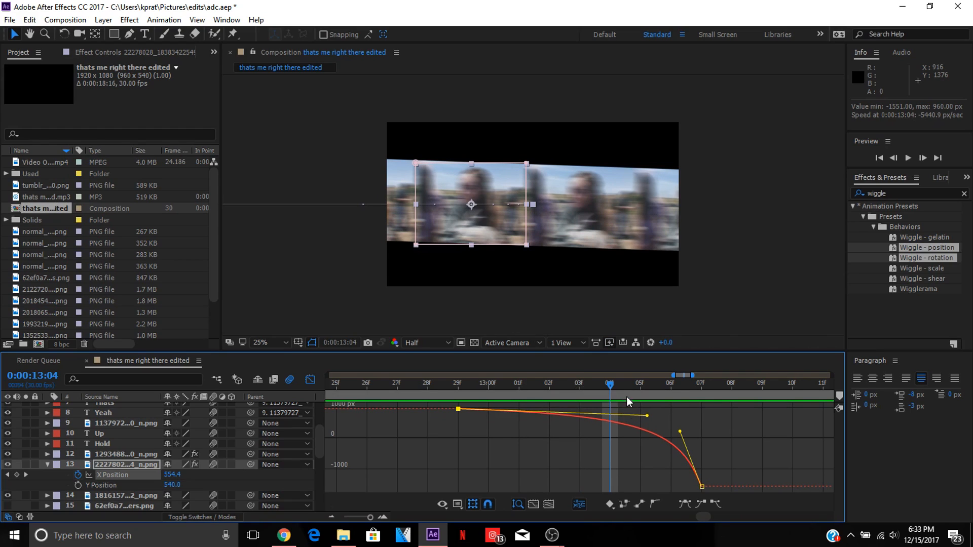
left_click_drag(608, 384, 458, 389)
left_click(458, 388)
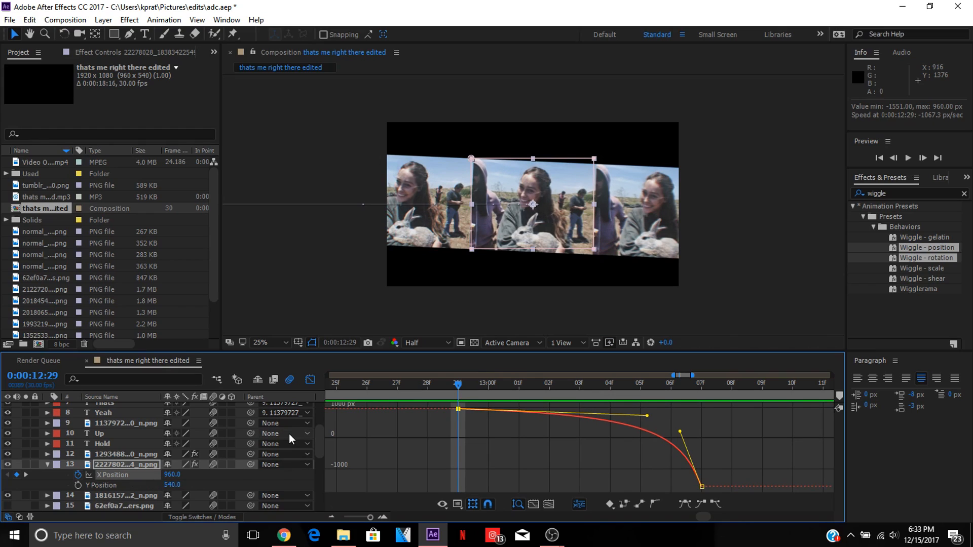
left_click(492, 380)
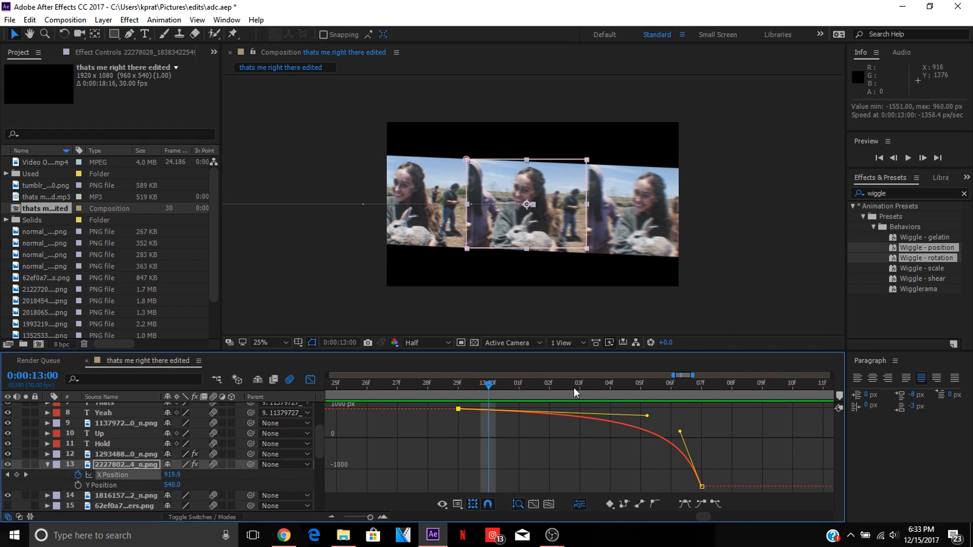
left_click(676, 391)
left_click_drag(670, 388, 699, 387)
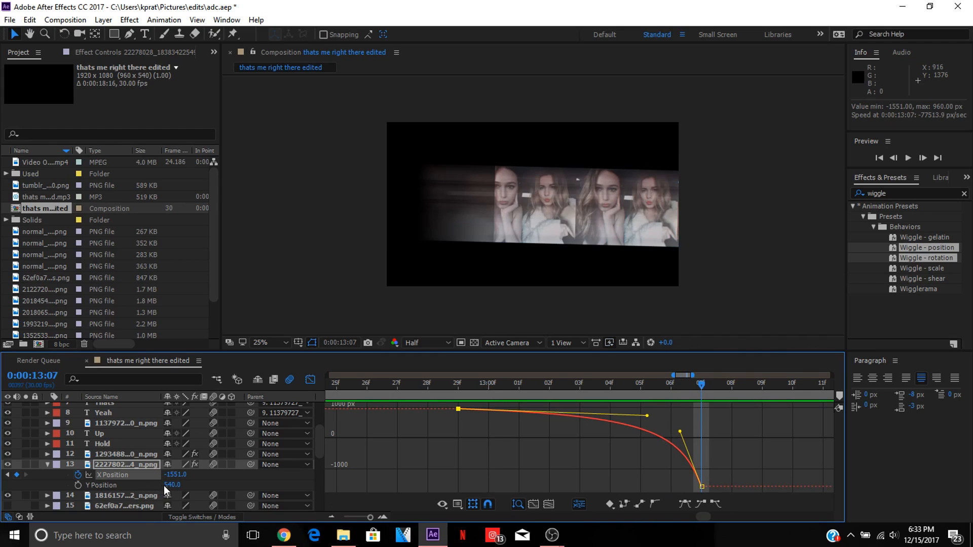
left_click(310, 380)
Reveal layer 12's Position properties and select all of its X Position keyframes.
left_click_drag(704, 515, 708, 516)
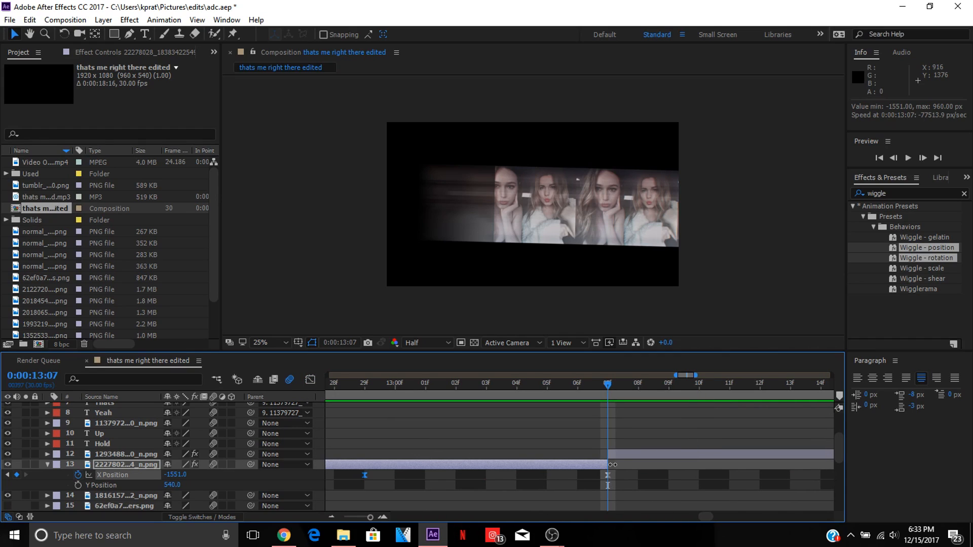
left_click(622, 451)
key("p")
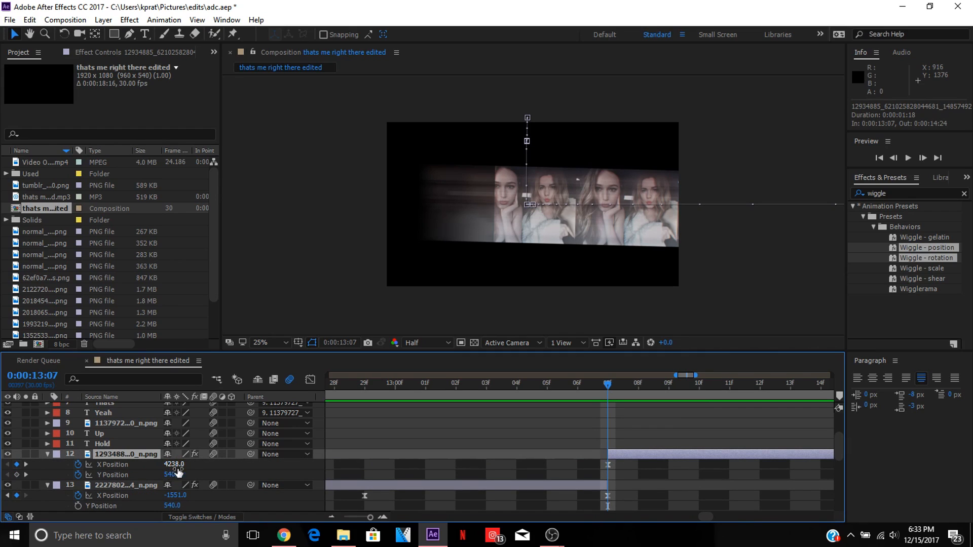
left_click(136, 465)
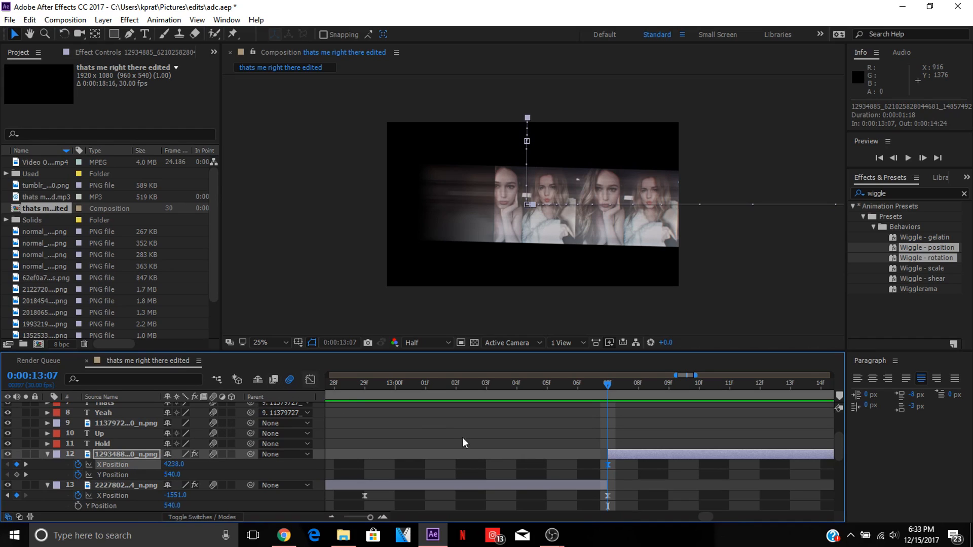
left_click_drag(709, 519, 714, 519)
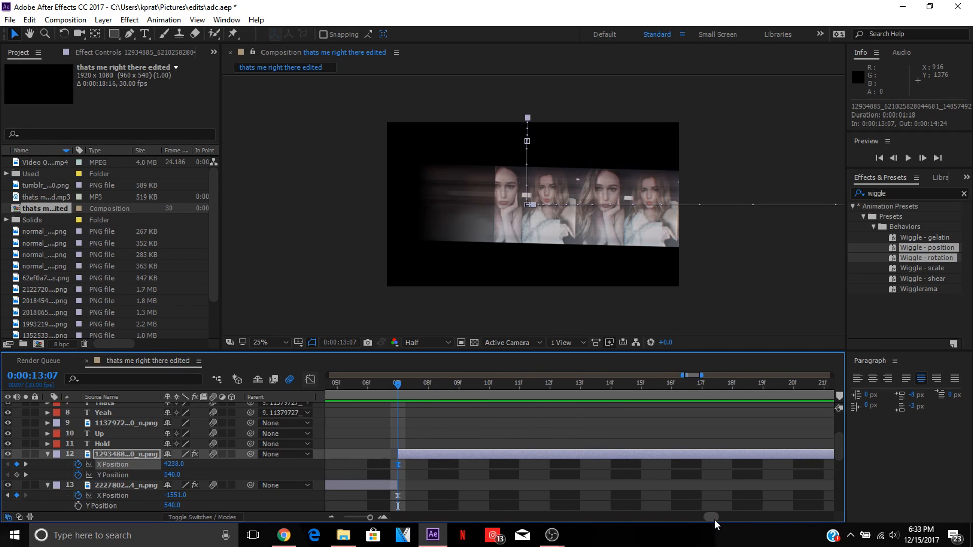
scroll(500, 486, "down", 2)
left_click_drag(371, 517, 365, 517)
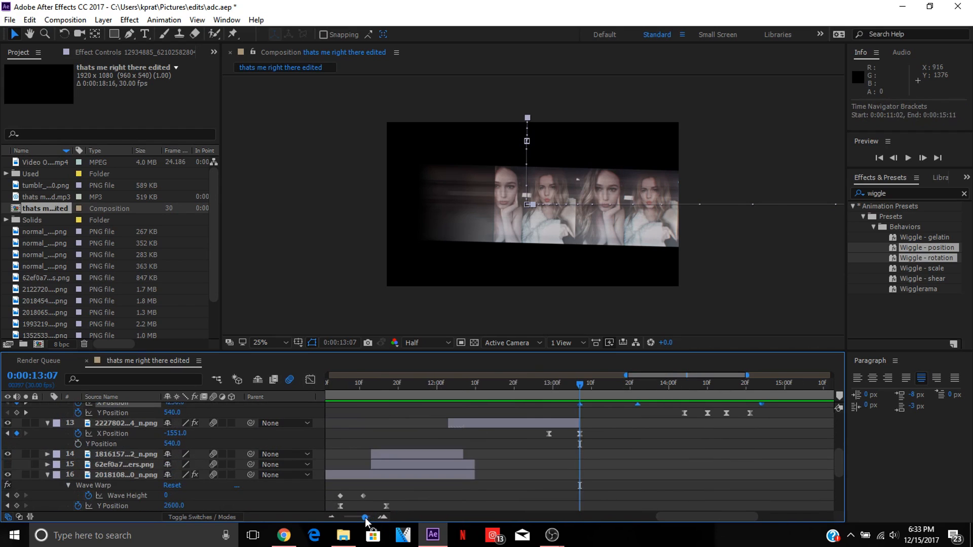
scroll(647, 452, "up", 1)
left_click_drag(689, 518, 701, 518)
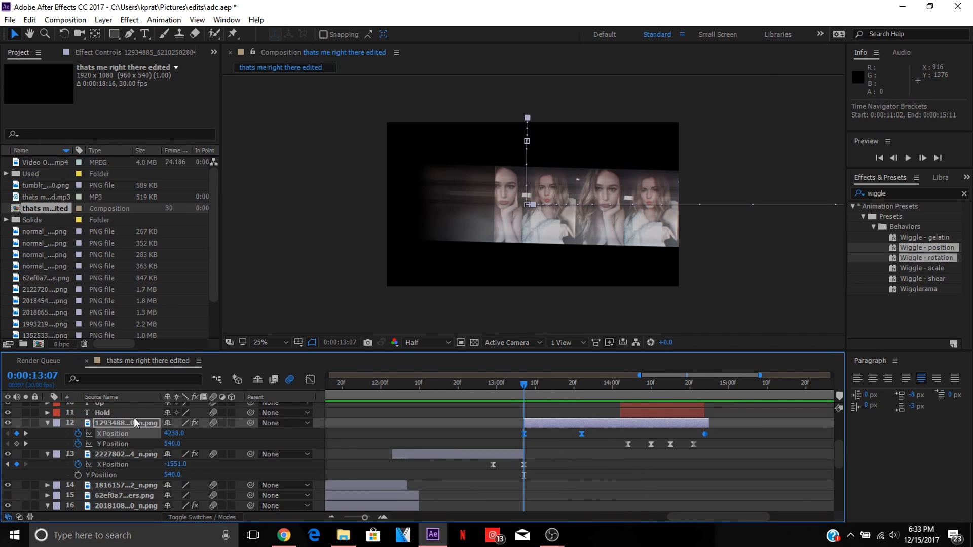
Examine layer 12's X Position curve fitted in the Graph Editor, selecting its first keyframe, and return to the layer view.
left_click(311, 380)
left_click(553, 507)
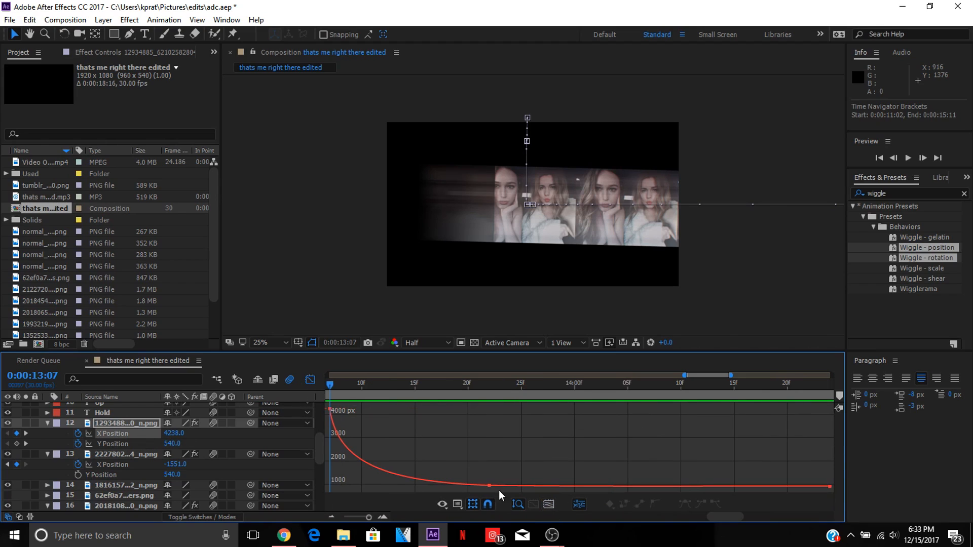
left_click(330, 410)
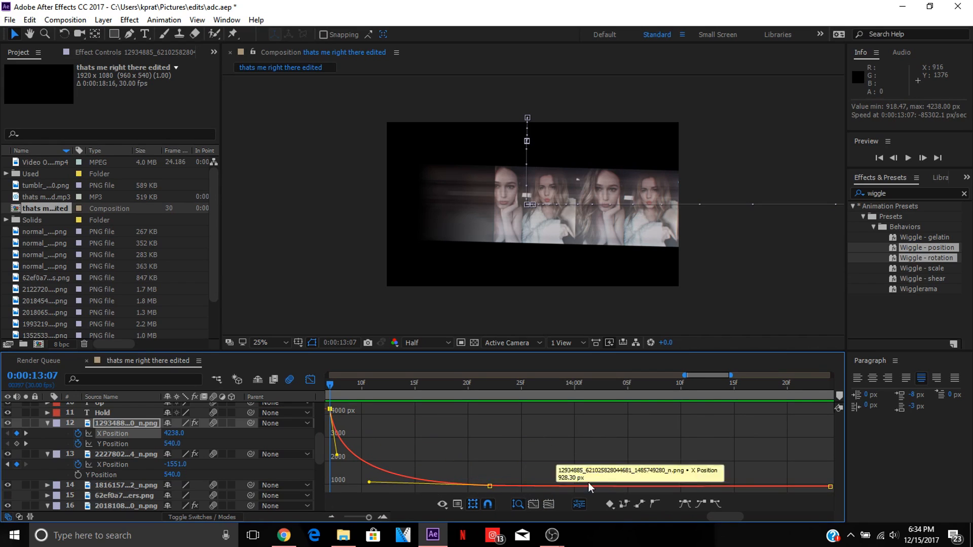
left_click(310, 379)
Show the full composition duration in the timeline and scrub through the later photo transitions, ending at 0:00:10:08.
left_click_drag(368, 517, 355, 516)
mouse_move(575, 391)
left_mouse_down()
mouse_move(500, 391)
mouse_move(566, 388)
left_mouse_up()
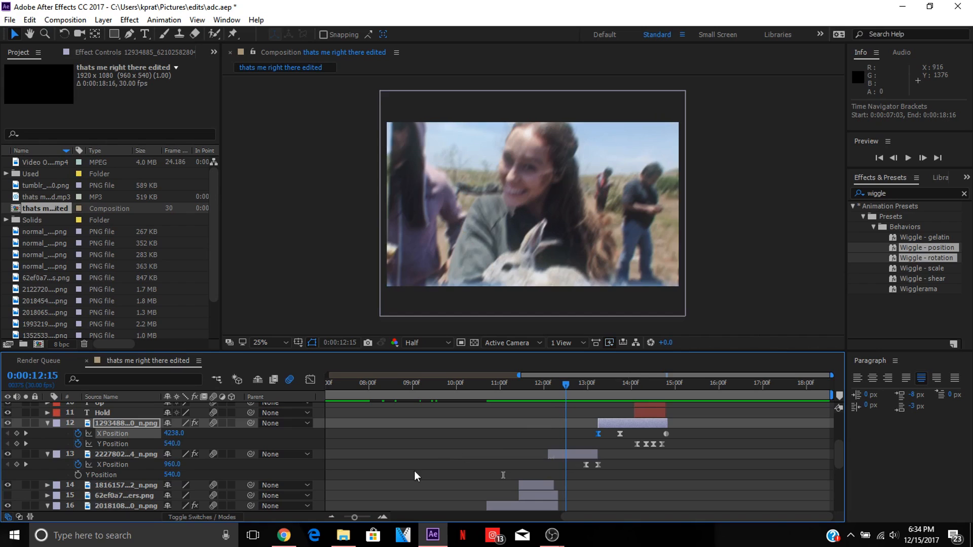
left_click_drag(350, 518, 344, 518)
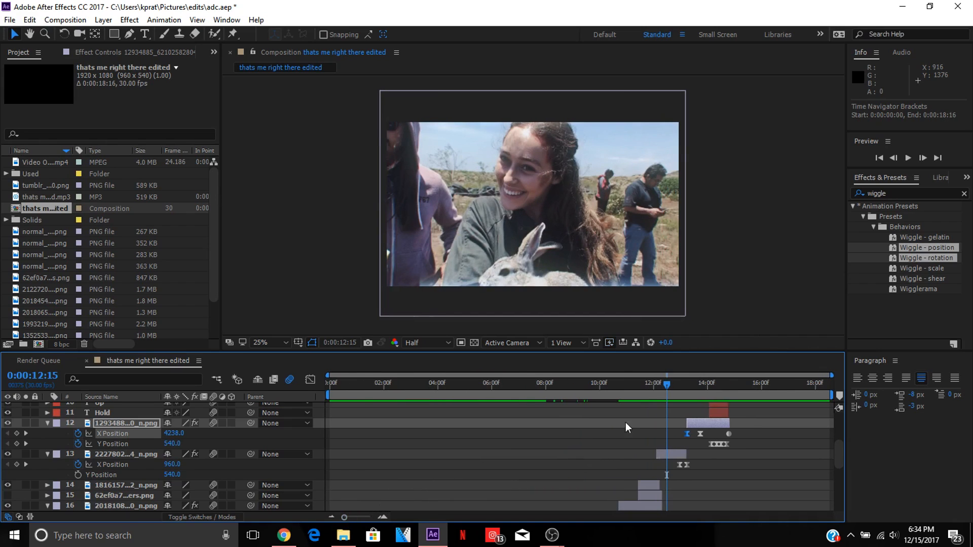
left_click_drag(667, 385, 765, 386)
left_click_drag(712, 405, 604, 405)
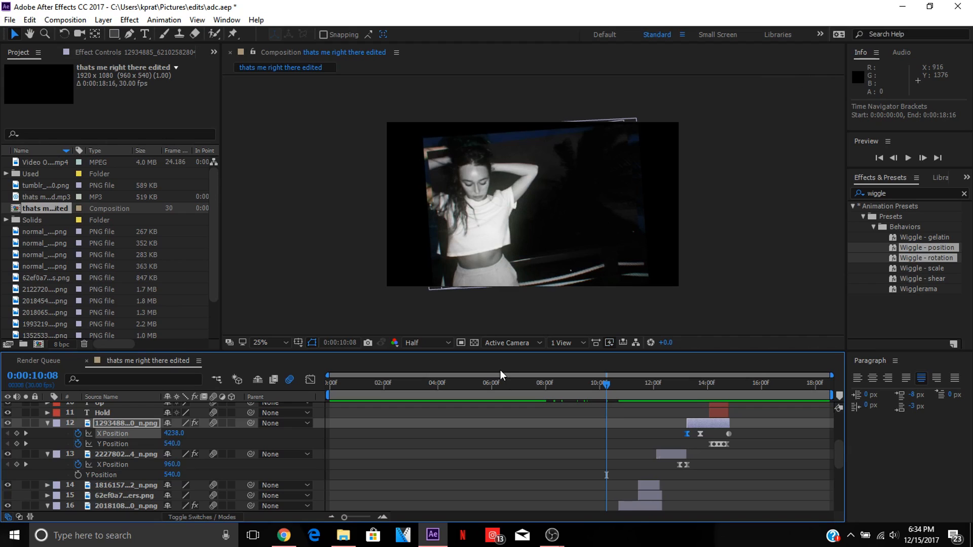
Check the photo transitions at 0:00:08:01 and 0:00:08:27, then scrub through them in a magnified timeline, ending at 0:00:09:14.
left_click(546, 389)
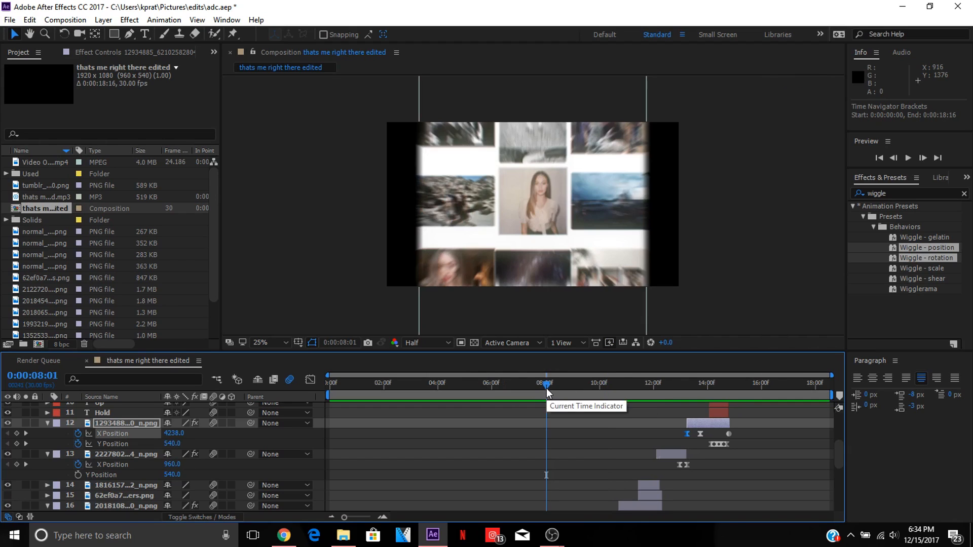
left_click(570, 383)
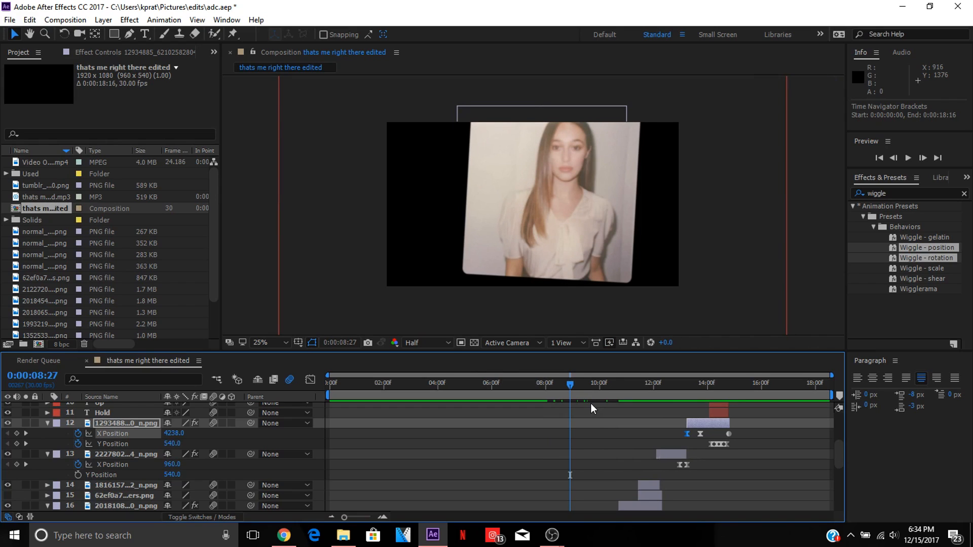
scroll(464, 464, "down", 5)
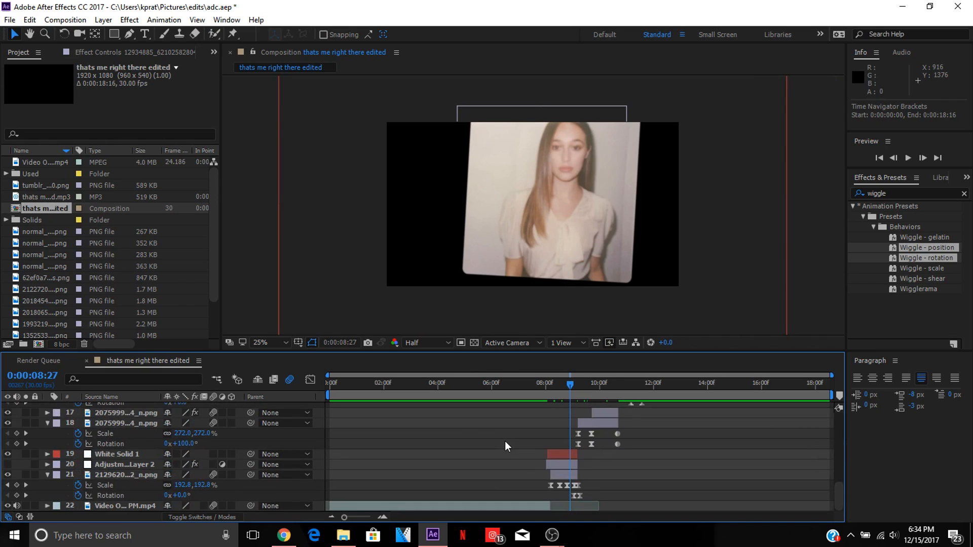
left_click(383, 517)
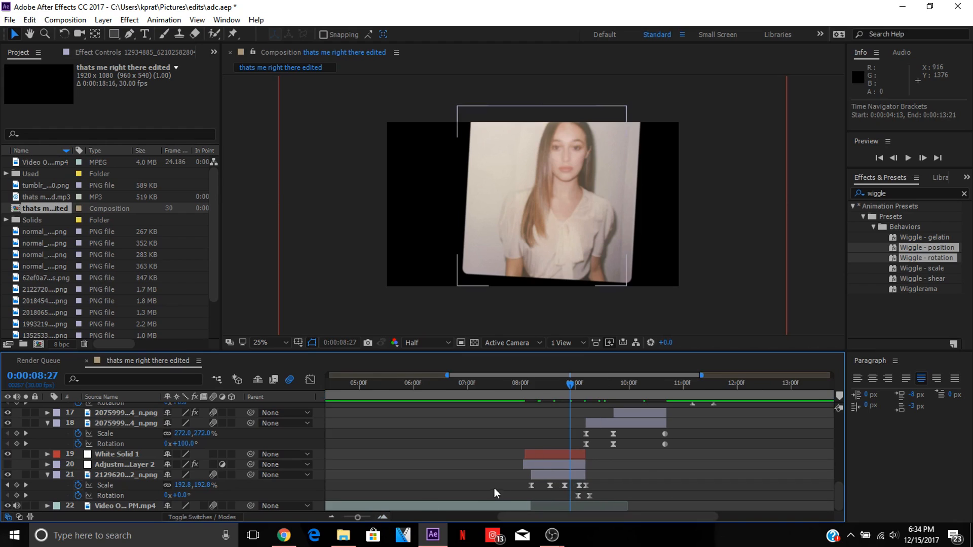
left_click(383, 517)
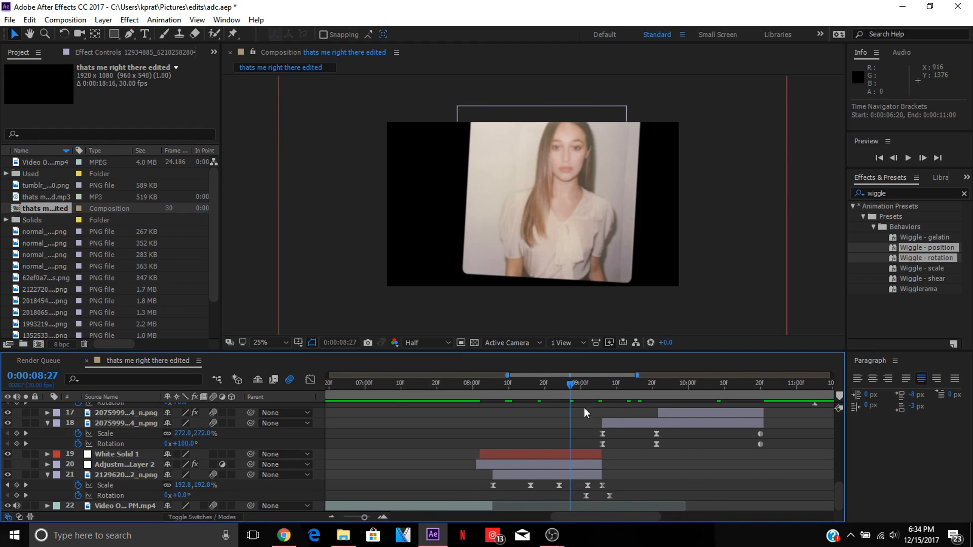
left_click_drag(571, 385, 538, 384)
left_click_drag(600, 391, 631, 393)
Return to the uppermost layers and the composition's start, select Adjustment Layer 1, and scrub the opening from 0:00:00:26 to 0:00:01:09.
scroll(644, 460, "up", 4)
scroll(643, 460, "down", 3)
scroll(644, 460, "right", 2)
scroll(589, 510, "up", 10)
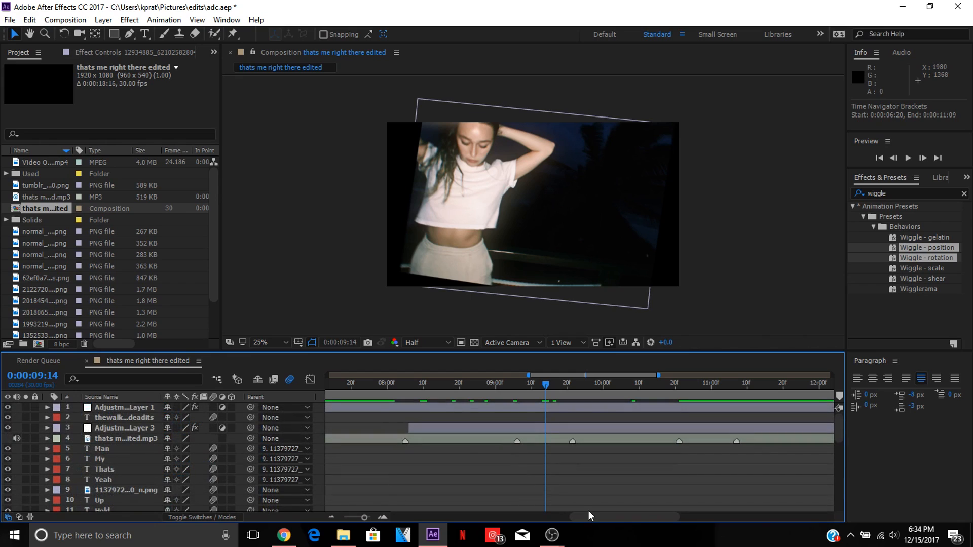
left_click_drag(588, 516, 384, 519)
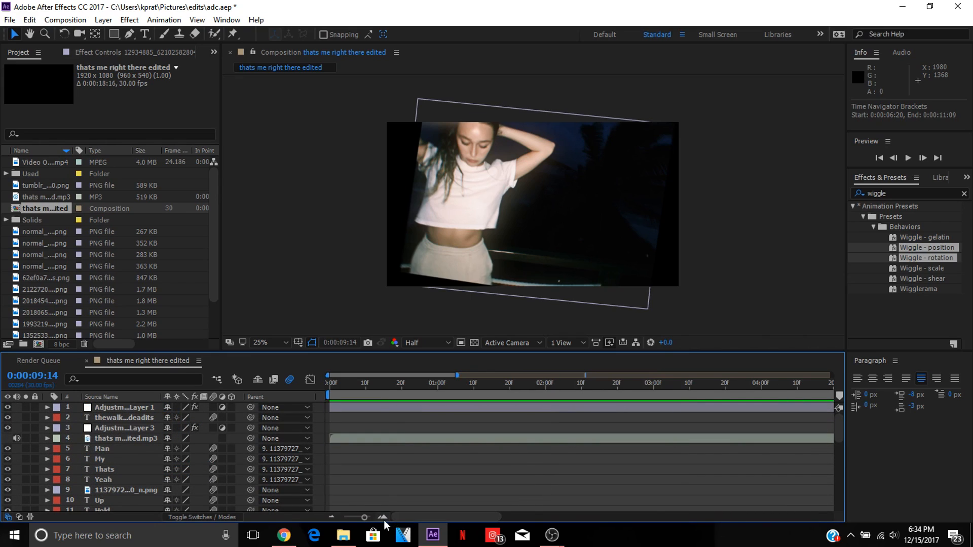
left_click(425, 409)
left_click(422, 384)
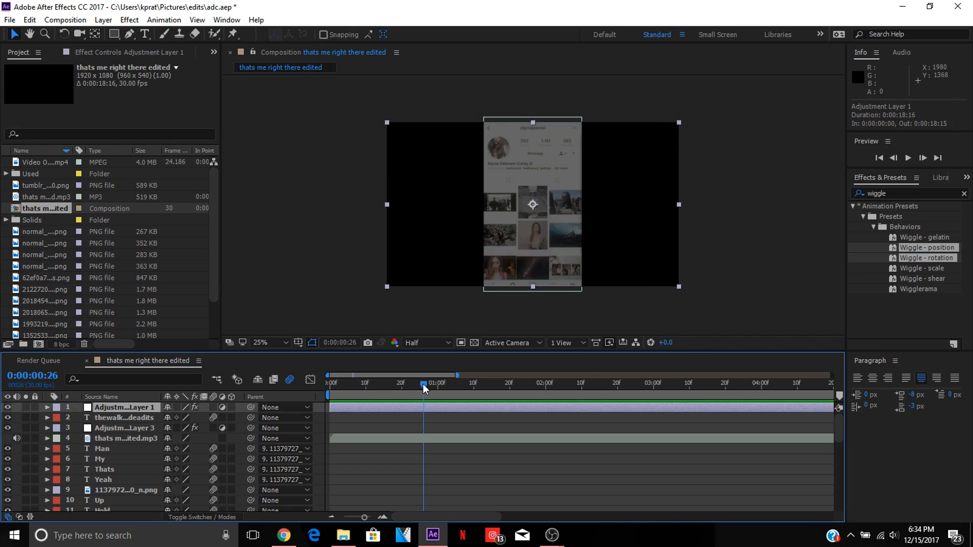
left_click_drag(422, 384, 470, 389)
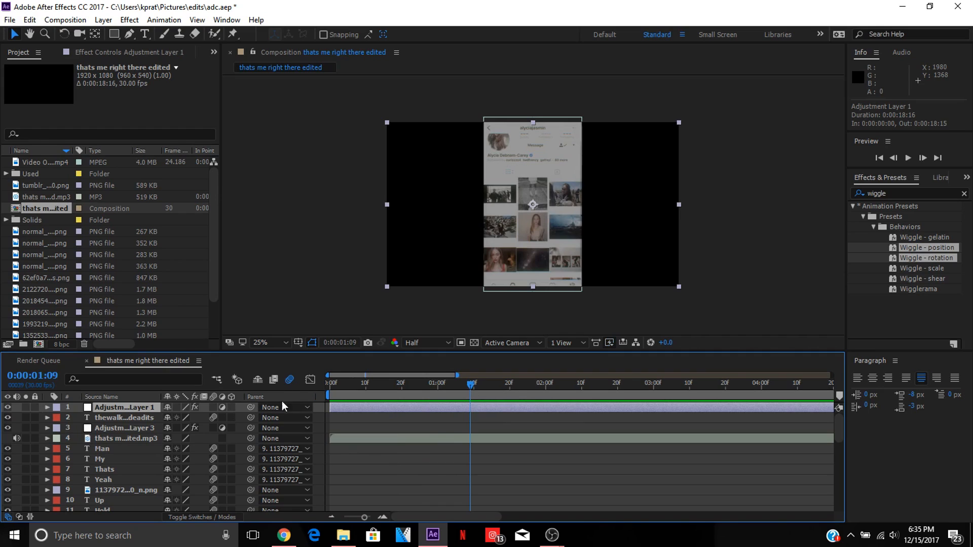
Select Adjustment Layer 3 and examine its Wiggle - position and Wiggle - rotation effect settings at 0:00:08:15.
left_click(116, 415)
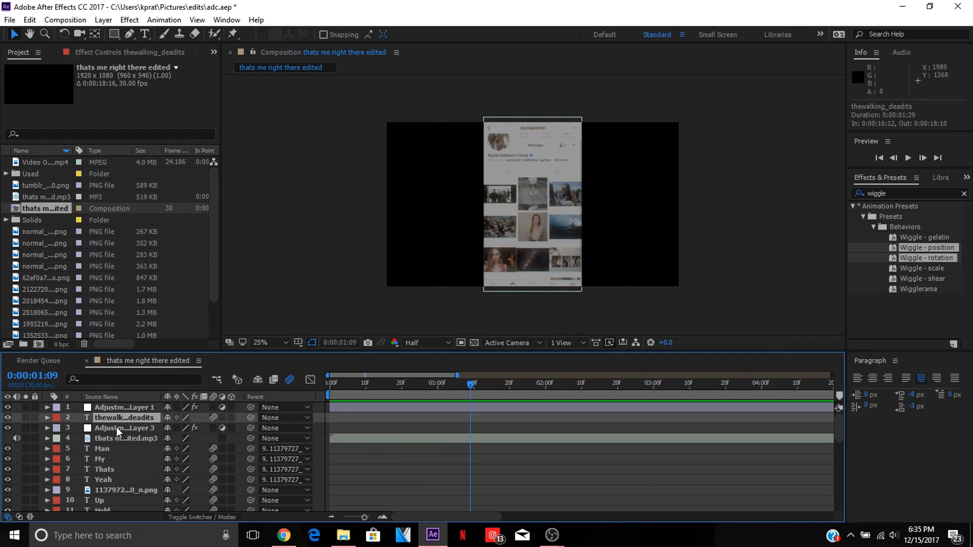
left_click(117, 427)
left_click(127, 405)
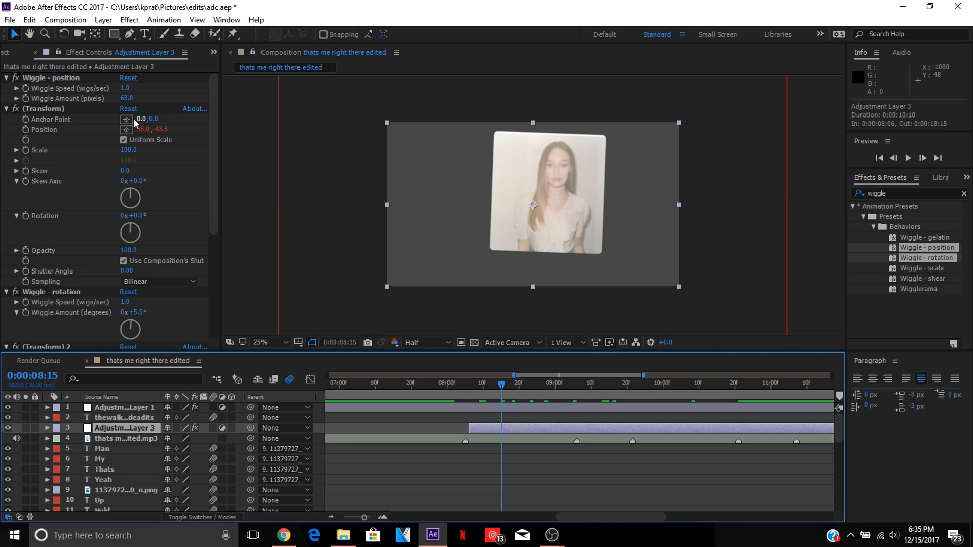
left_click_drag(214, 209, 208, 160)
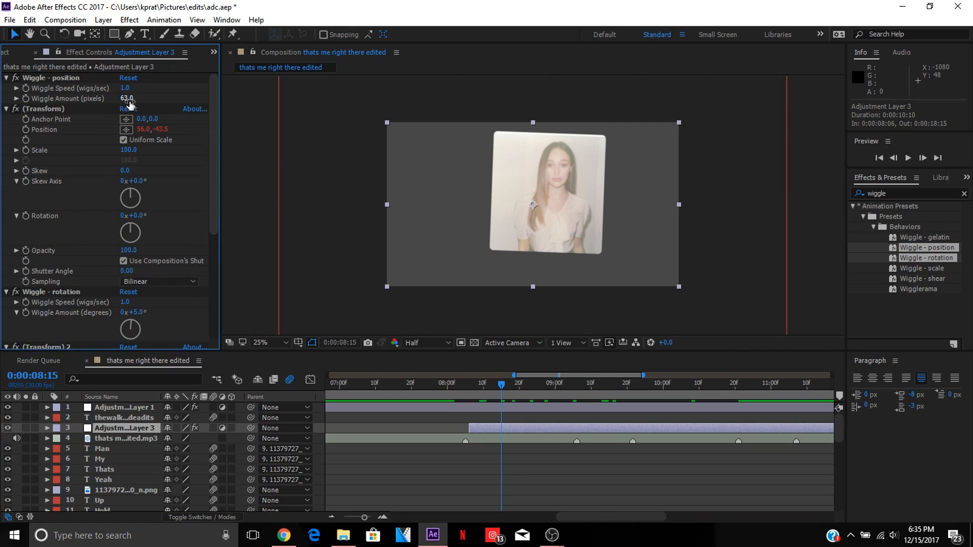
Try a Wiggle Amount of 97 pixels in Adjustment Layer 3's Wiggle - position effect, and undo the change.
mouse_move(129, 102)
left_mouse_down()
mouse_move(191, 100)
mouse_move(147, 100)
left_mouse_up()
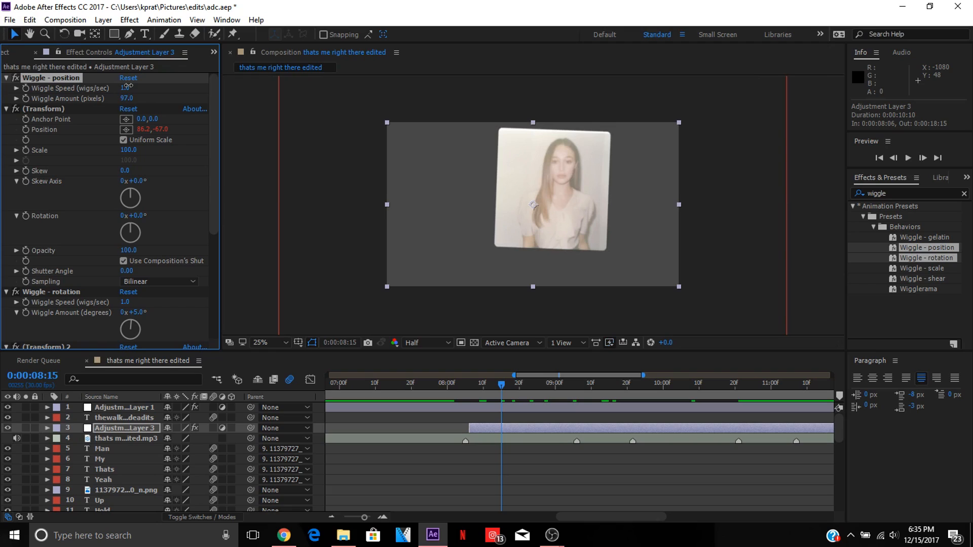
left_click(147, 92)
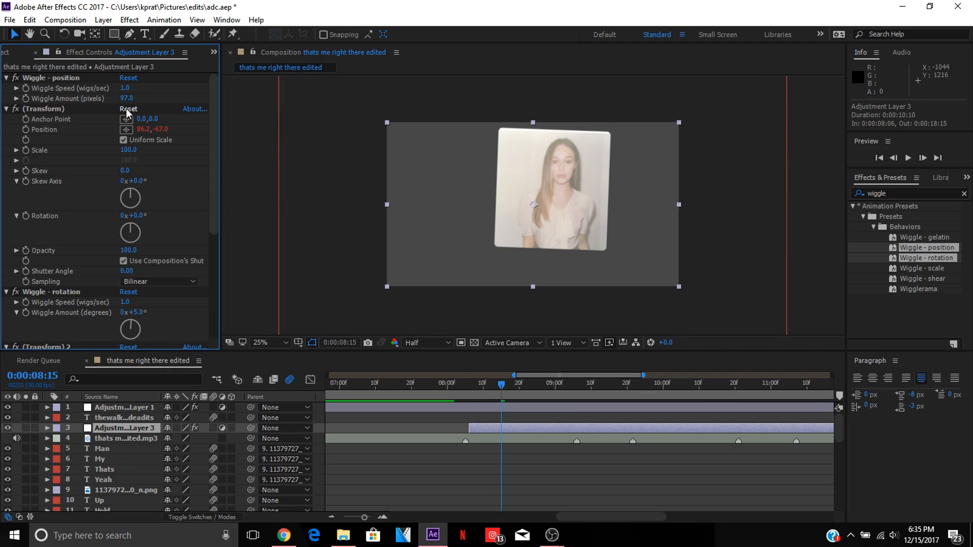
key("ctrl+z")
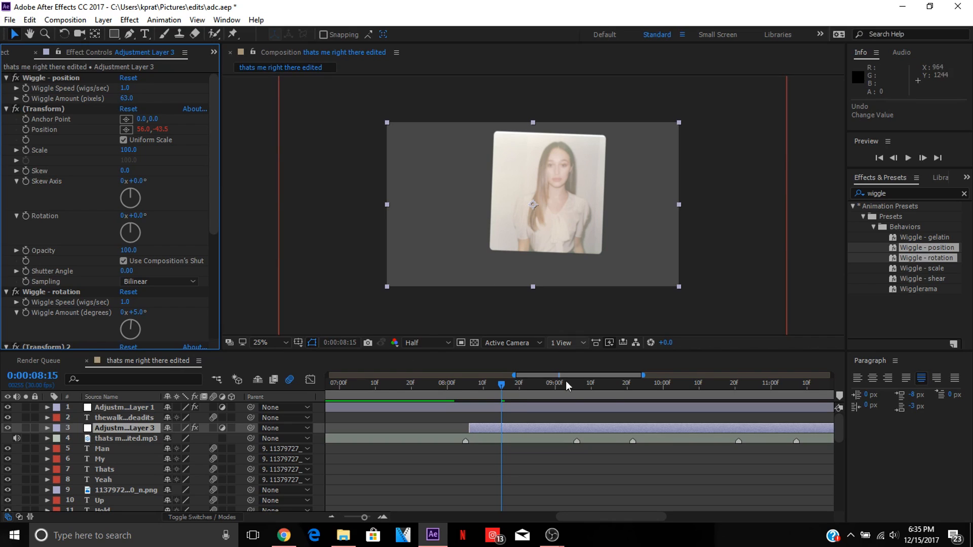
Scrub through the wiggling first photo from the start of Adjustment Layer 3, and show the full composition duration in the timeline.
left_click_drag(463, 385, 496, 384)
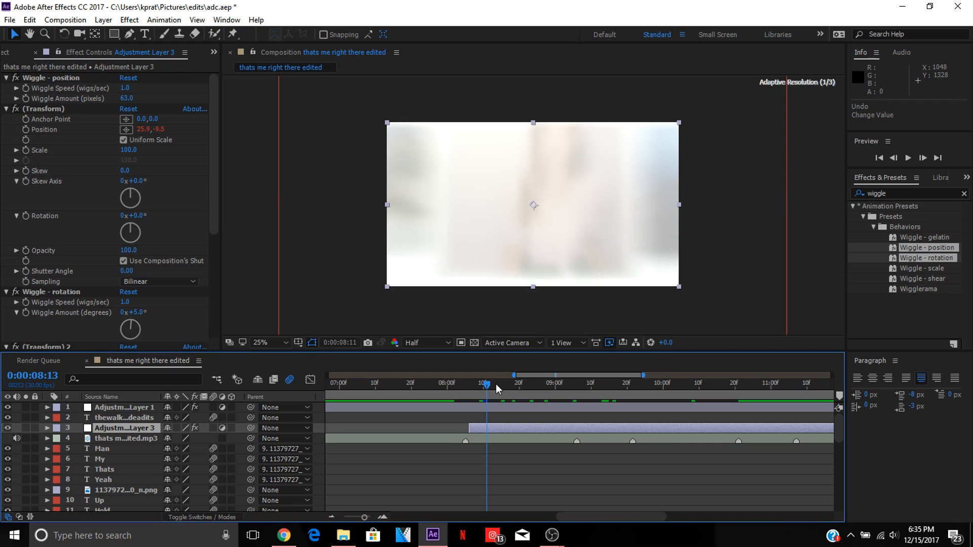
left_click_drag(496, 384, 563, 389)
key("minus")
key("minus")
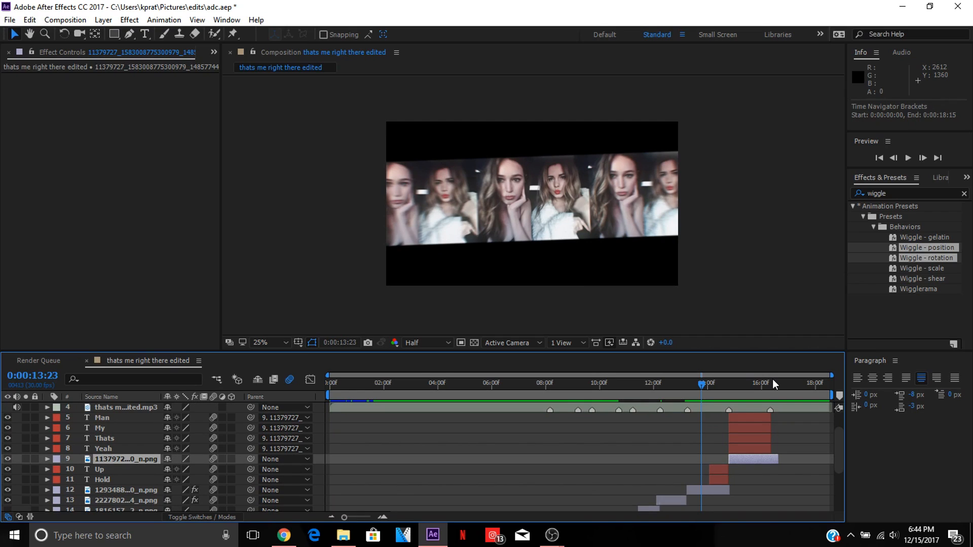
Preview the composition, and check the frames at 0:00:00:28 and 0:00:09:00.
key("space")
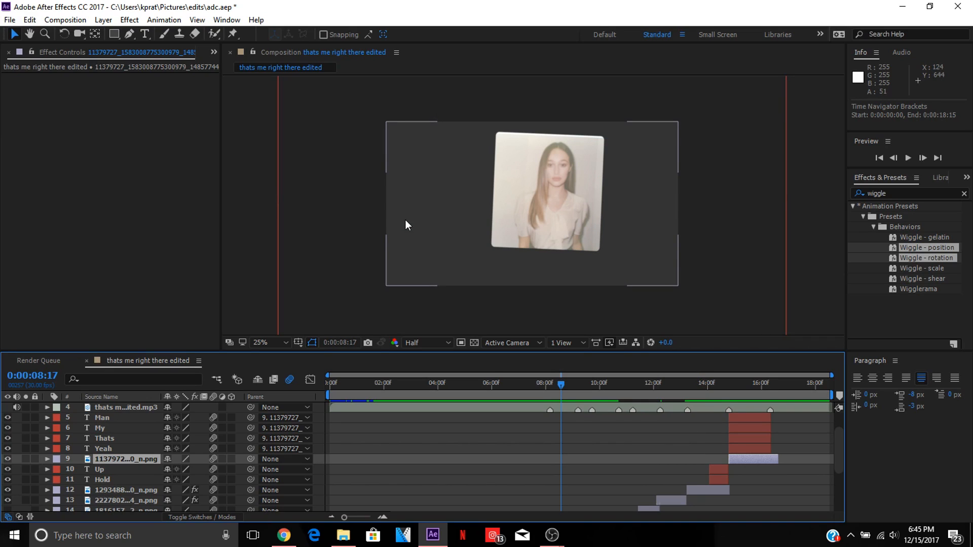
left_click(356, 393)
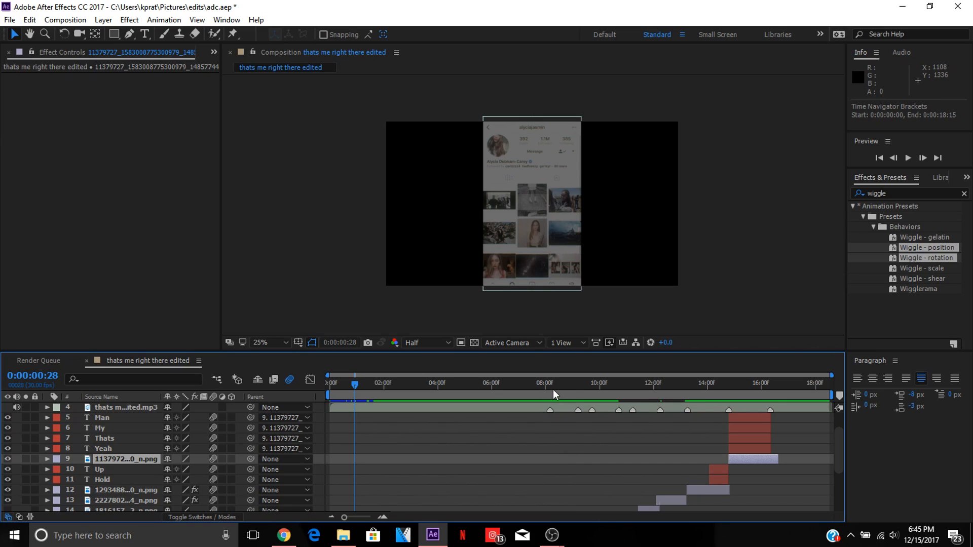
left_click(573, 384)
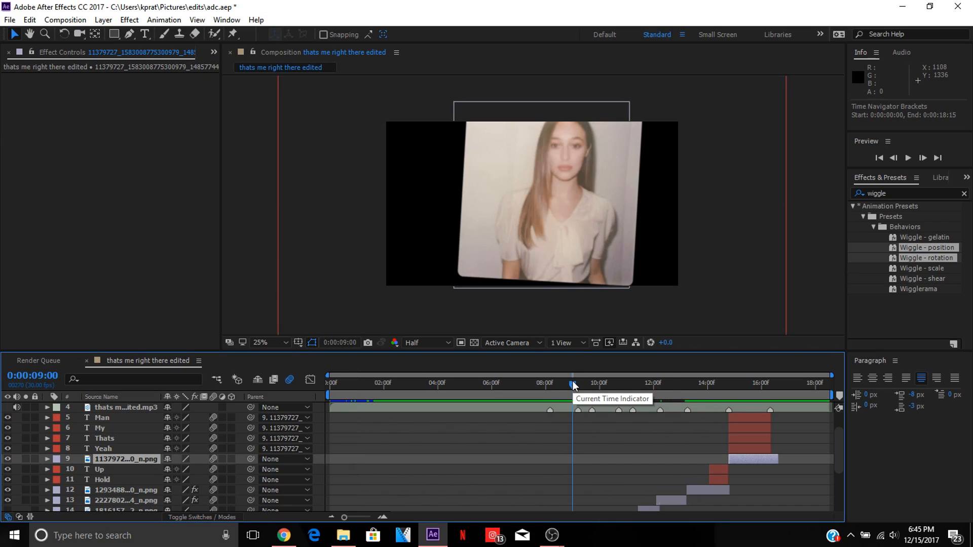